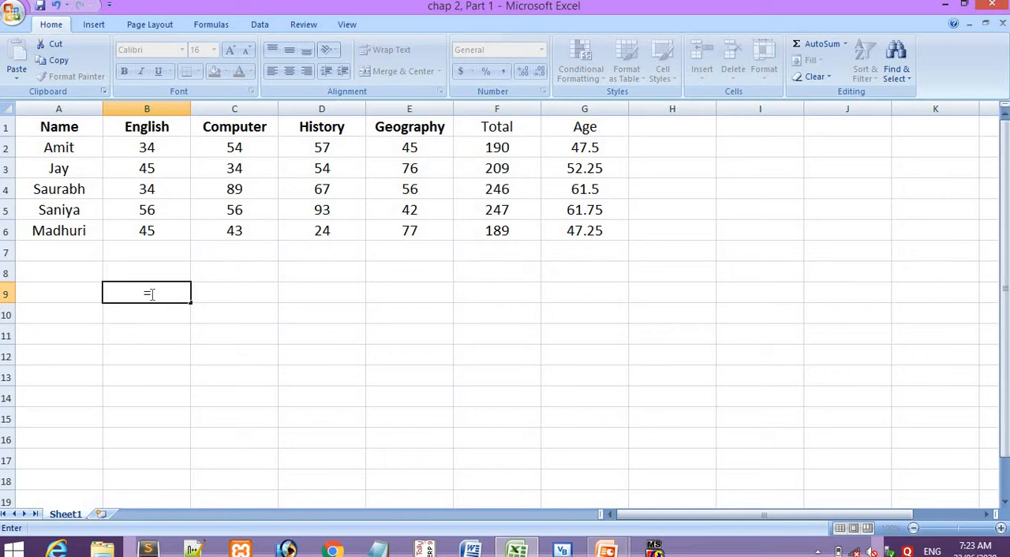
- Start a SUM formula in cell B9 with cell B2, the first student's English mark, as its argument
{"action": "type", "text": "SUM"}
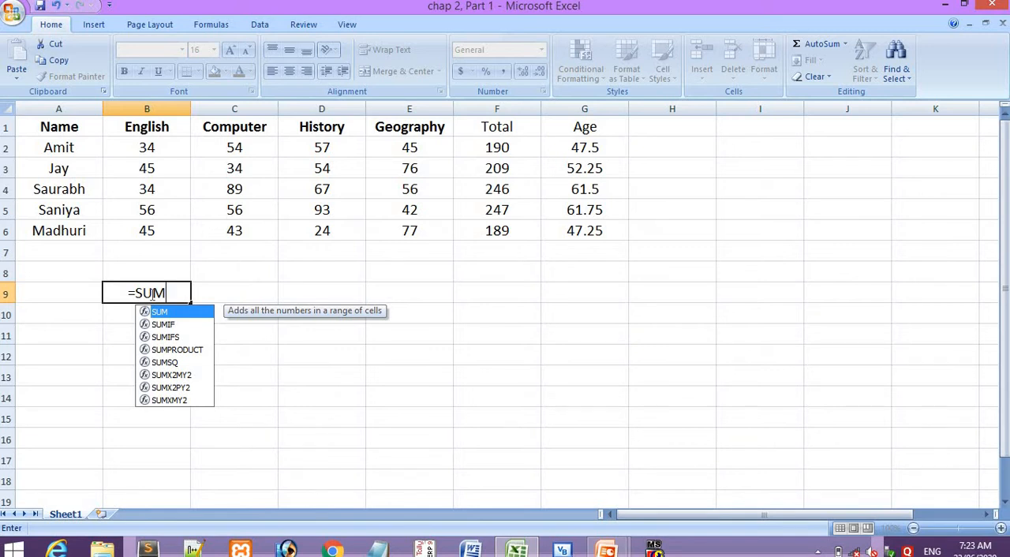
{"action": "type", "text": "()"}
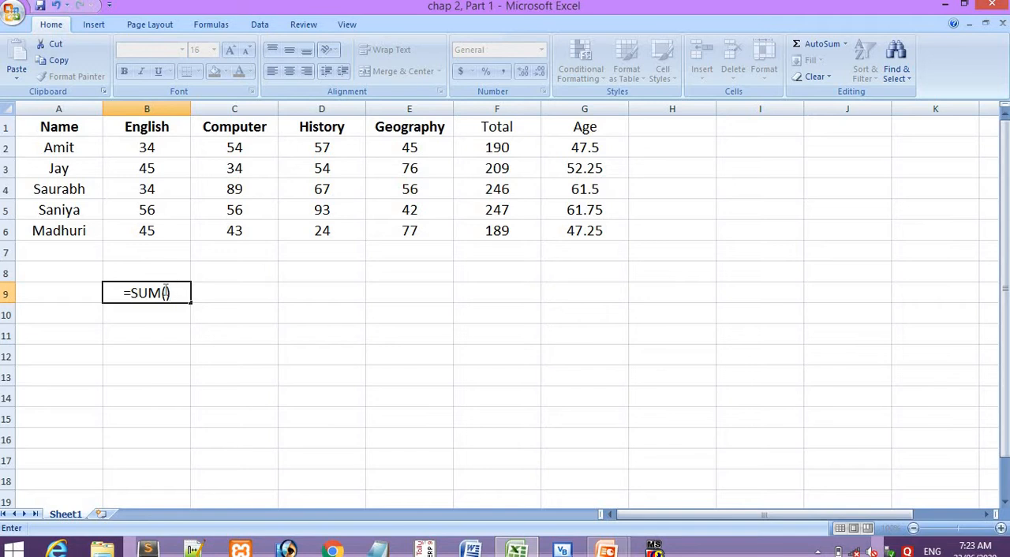
{"action": "left_click", "coordinate": [166, 292]}
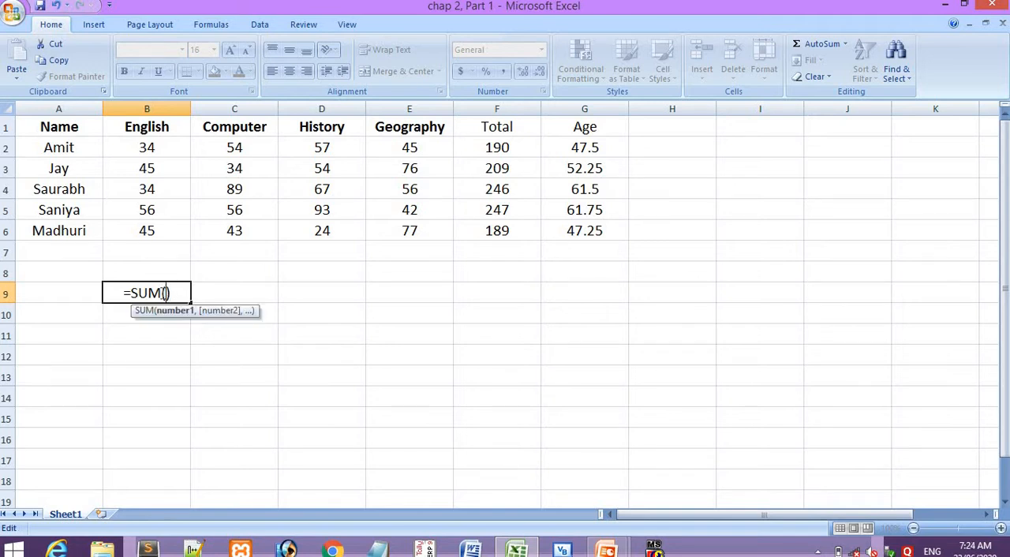
{"action": "left_click_drag", "start_coordinate": [161, 293], "coordinate": [130, 293]}
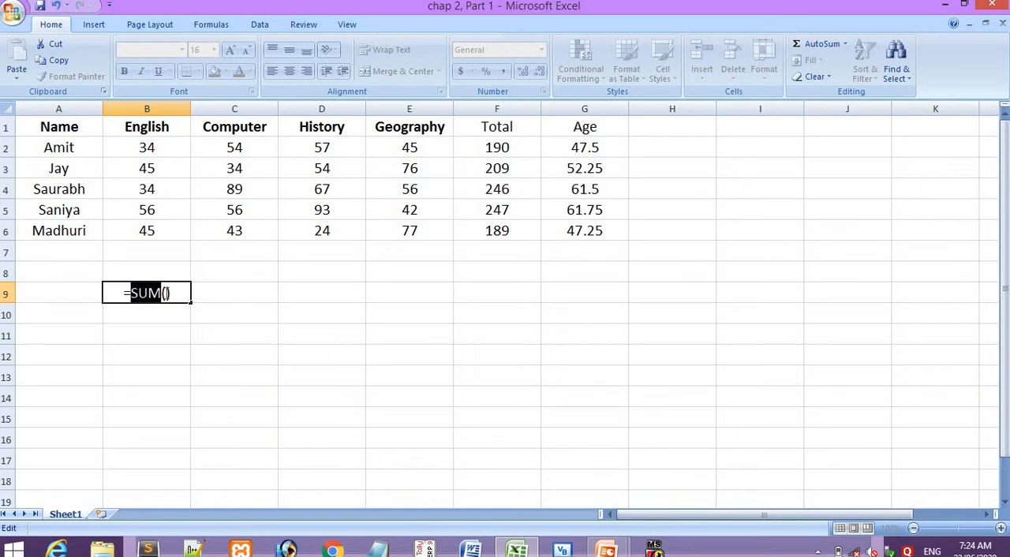
{"action": "left_click", "coordinate": [166, 293]}
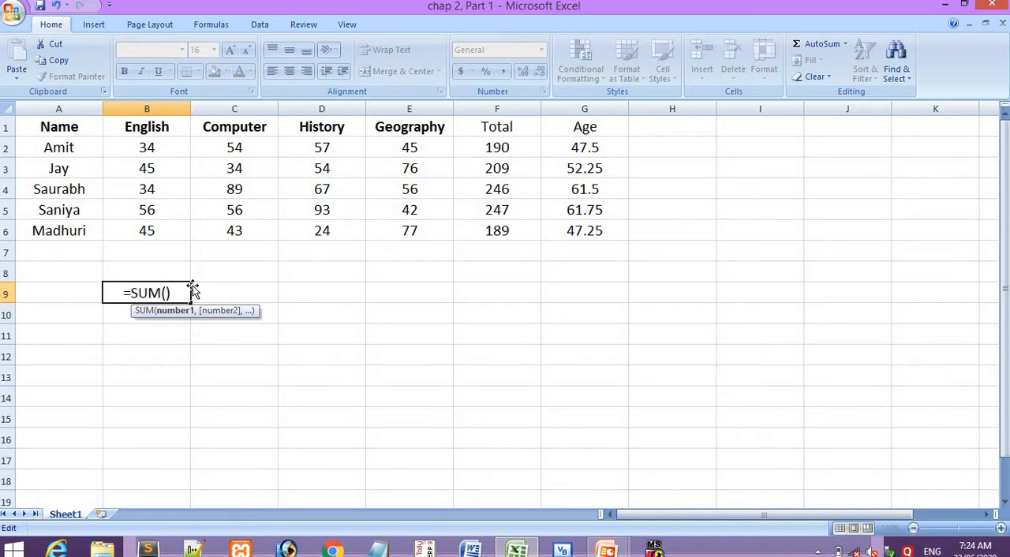
{"action": "left_click", "coordinate": [135, 151]}
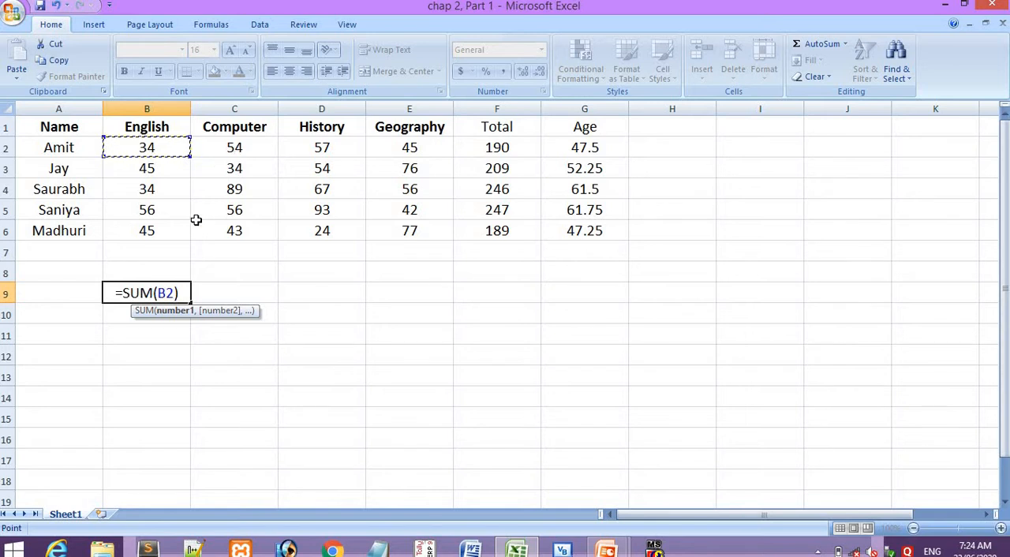
- Try extending the SUM argument in B9 to B2+C2, and remove the plus sign and C2 again
{"action": "type", "text": "+"}
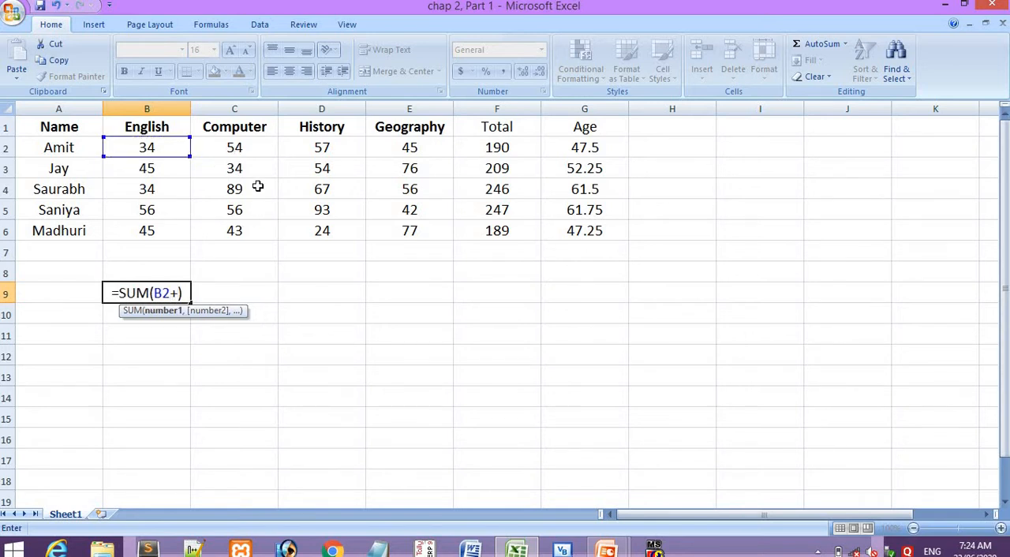
{"action": "left_click", "coordinate": [234, 146]}
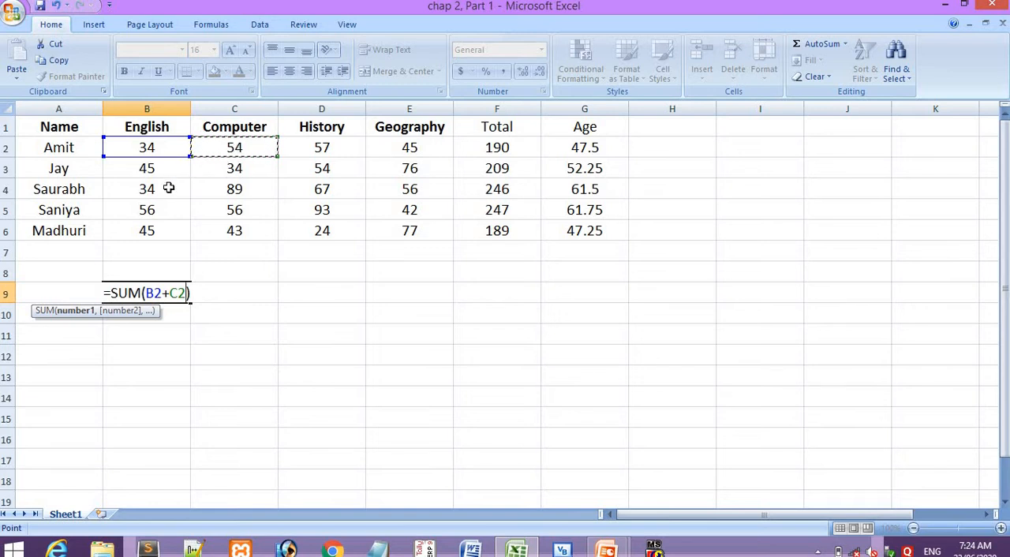
{"action": "left_click", "coordinate": [170, 294]}
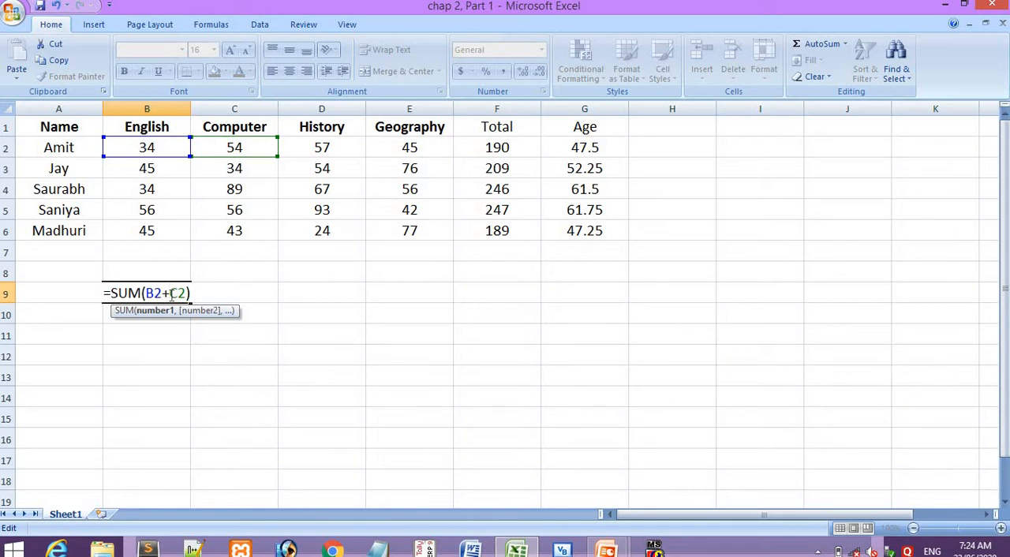
{"action": "left_click_drag", "start_coordinate": [142, 293], "coordinate": [110, 293]}
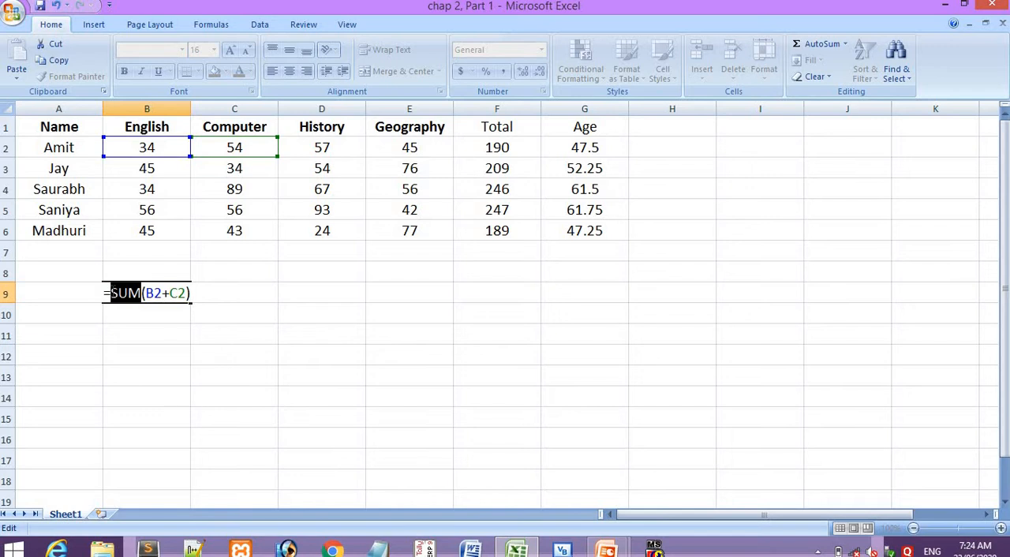
{"action": "left_click_drag", "start_coordinate": [162, 293], "coordinate": [167, 294]}
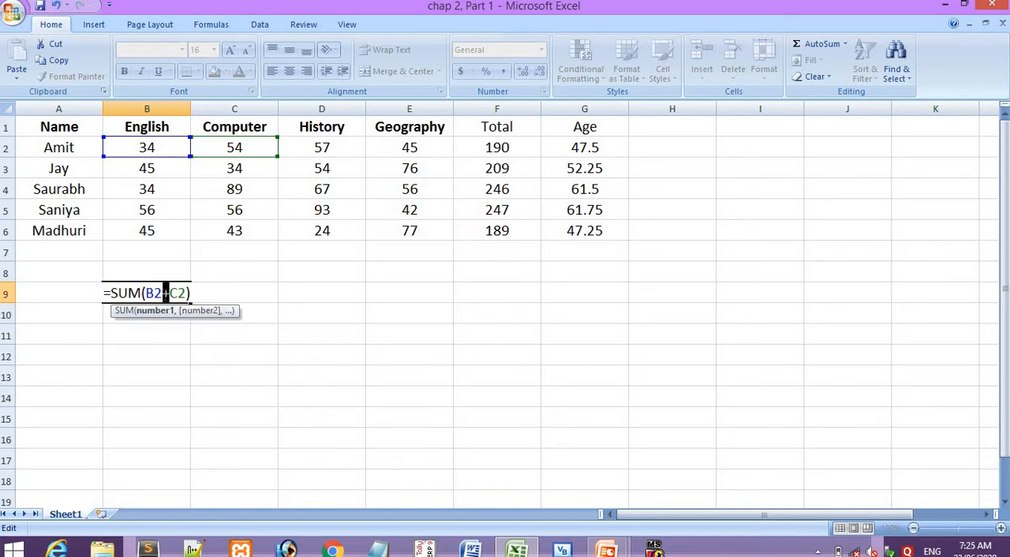
{"action": "key", "text": "BackSpace"}
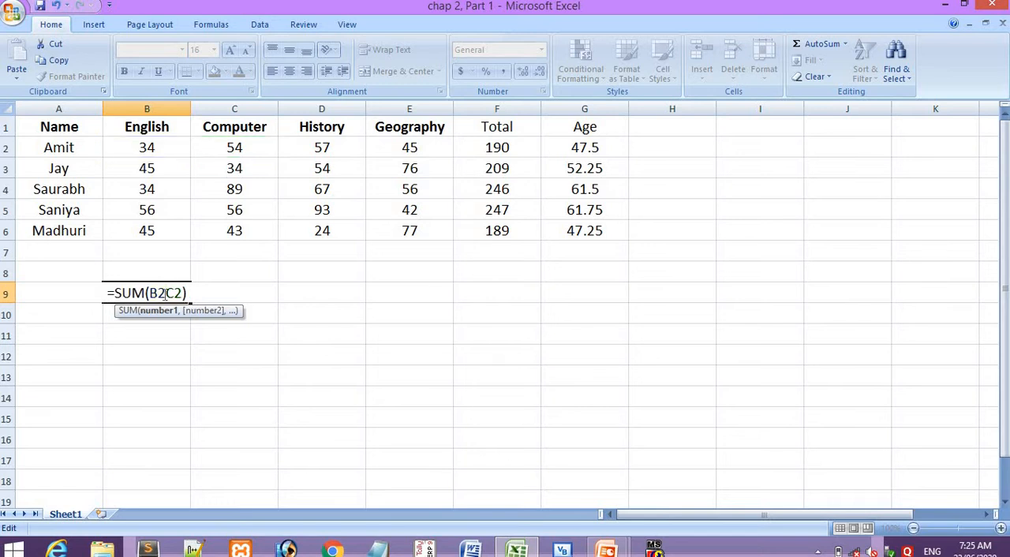
{"action": "left_click_drag", "start_coordinate": [184, 294], "coordinate": [166, 294]}
{"action": "key", "text": "BackSpace"}
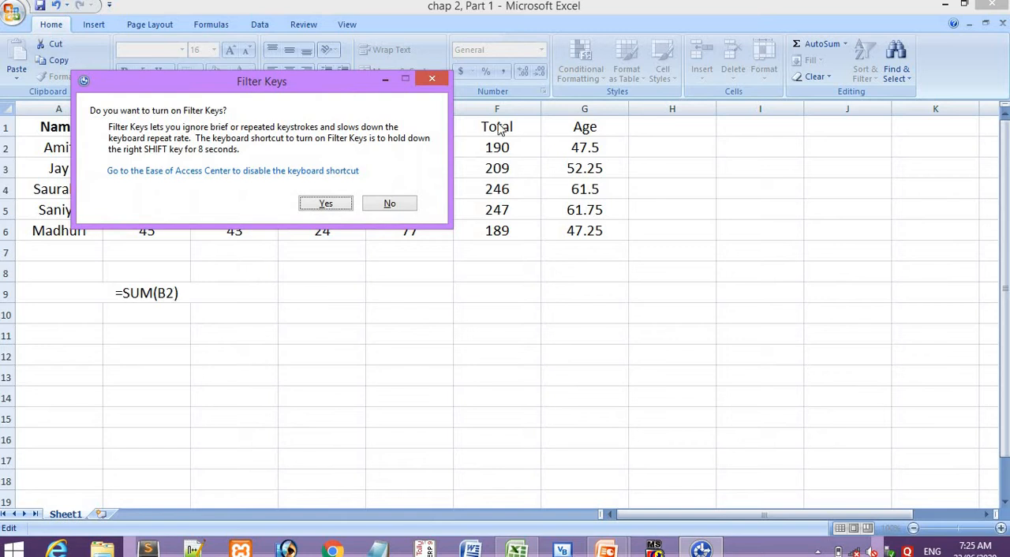
- Decline turning on Filter Keys, complete the formula in B9 as =SUM(B2:E2), and compare its result with the total in F2
{"action": "left_click", "coordinate": [386, 204]}
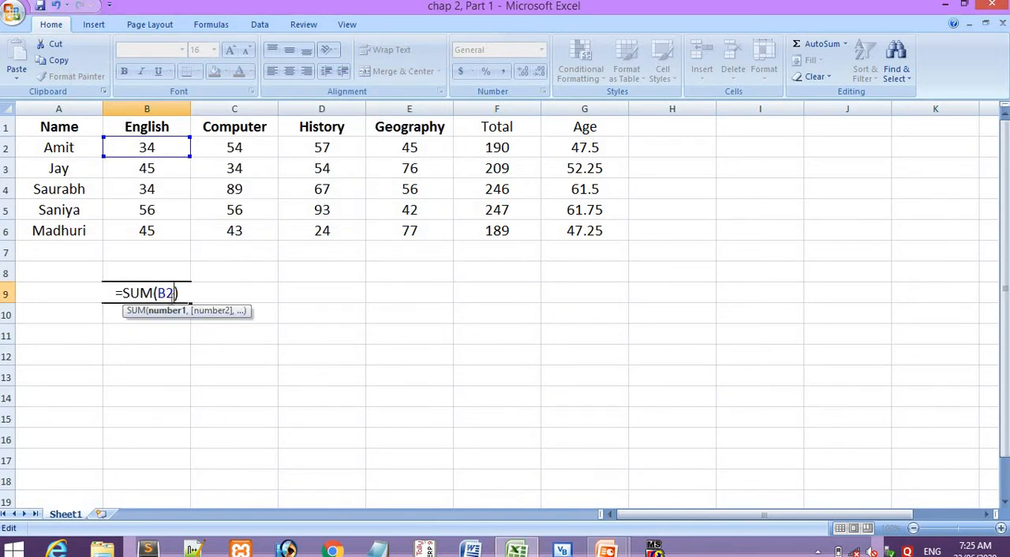
{"action": "type", "text": ":"}
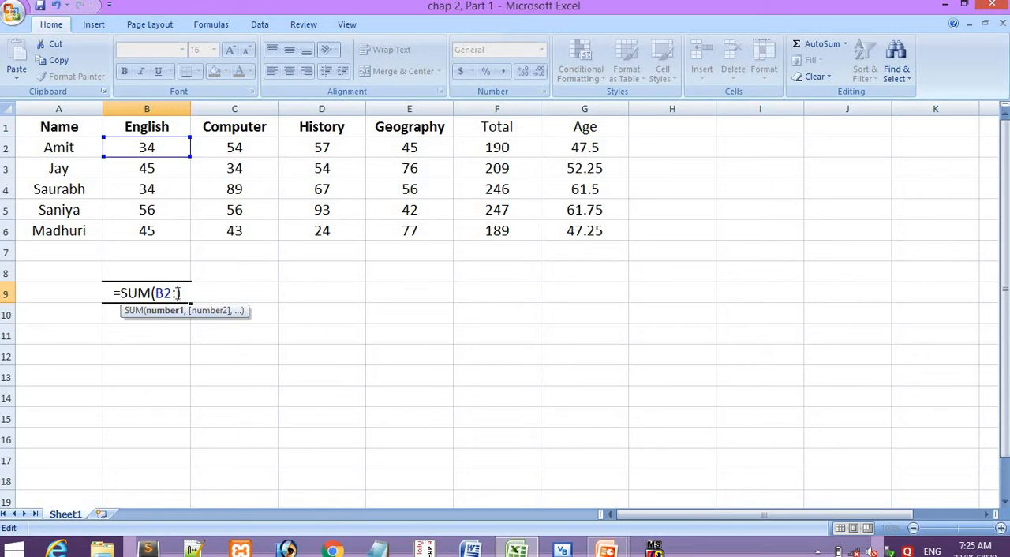
{"action": "type", "text": "E2"}
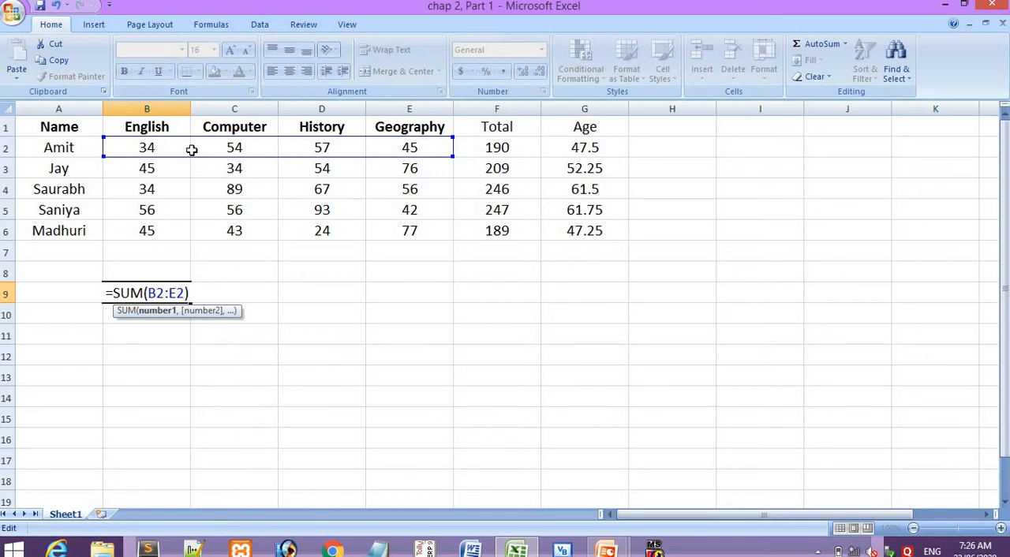
{"action": "key", "text": "Return"}
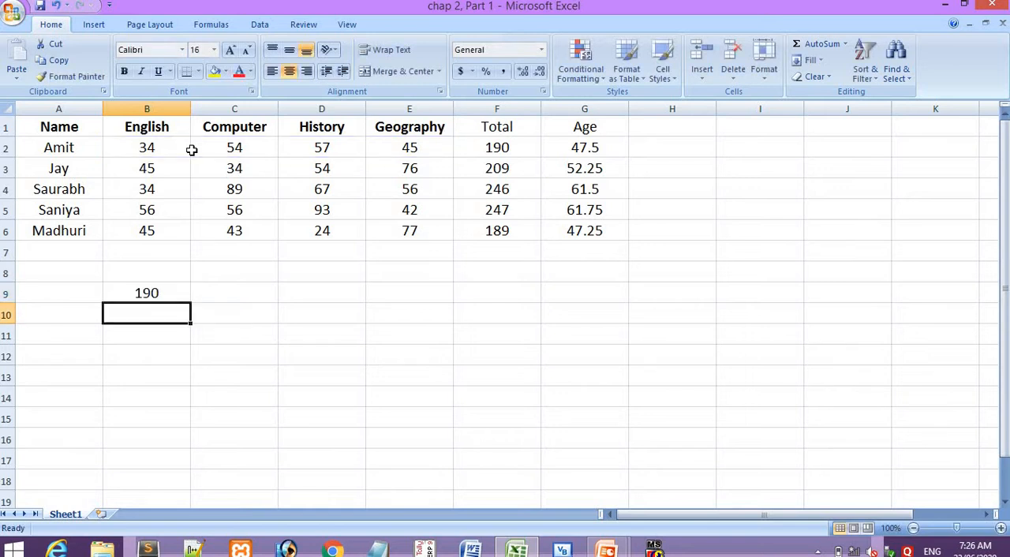
{"action": "left_click", "coordinate": [150, 296]}
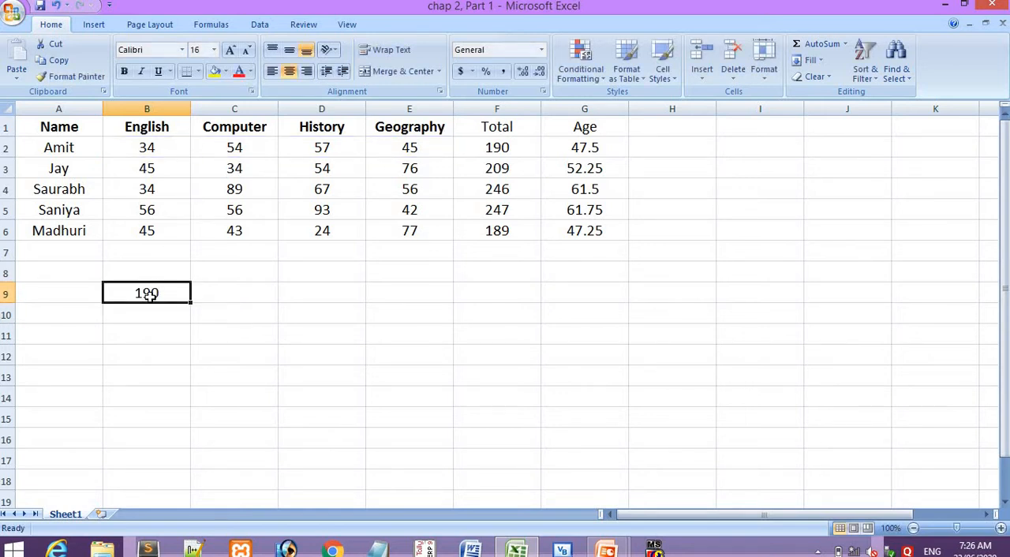
{"action": "left_click", "coordinate": [521, 147]}
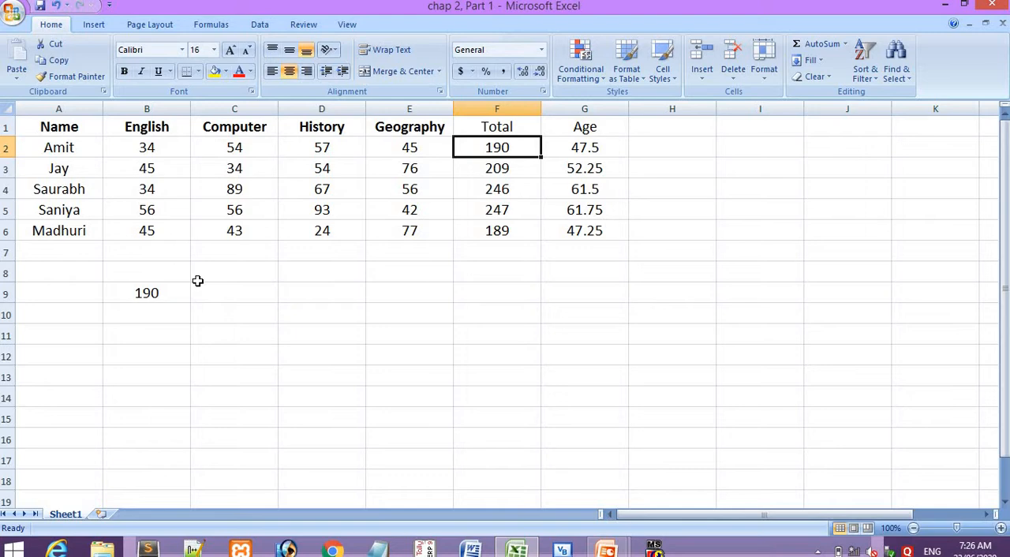
- Check the functions slide in the presentation, return to the Excel worksheet, and start Insert Function for cell D9
{"action": "key", "text": "alt+Tab"}
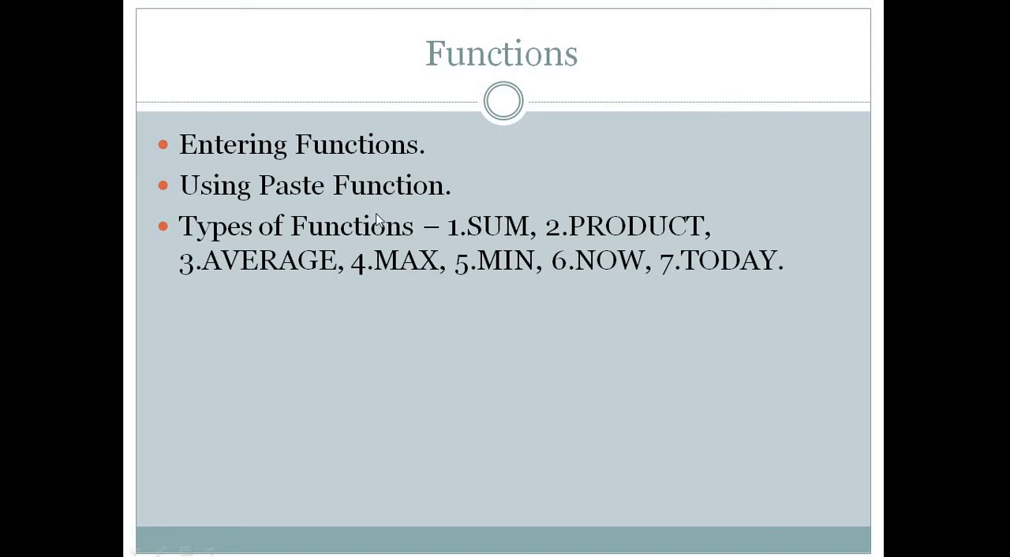
{"action": "key", "text": "alt+Tab"}
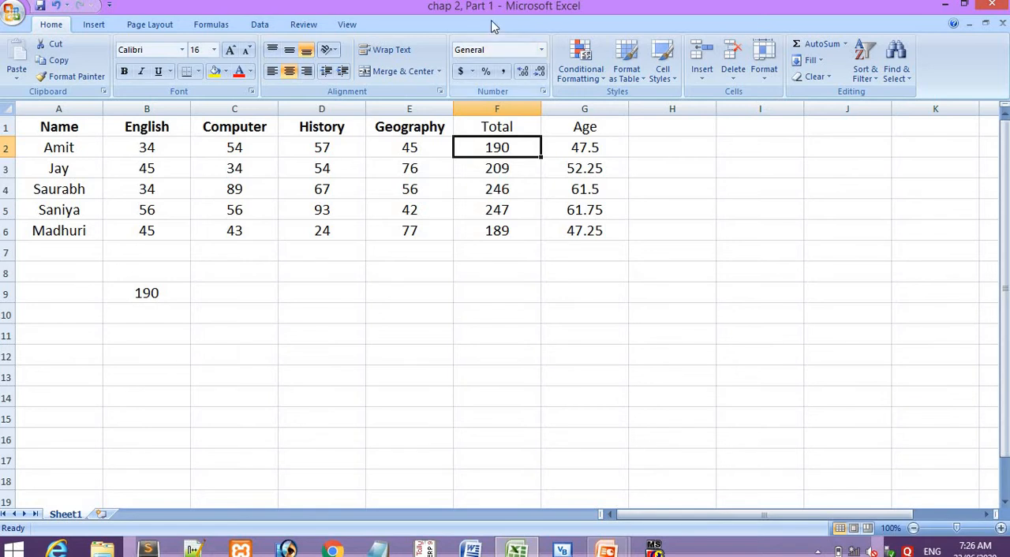
{"action": "left_click", "coordinate": [335, 287]}
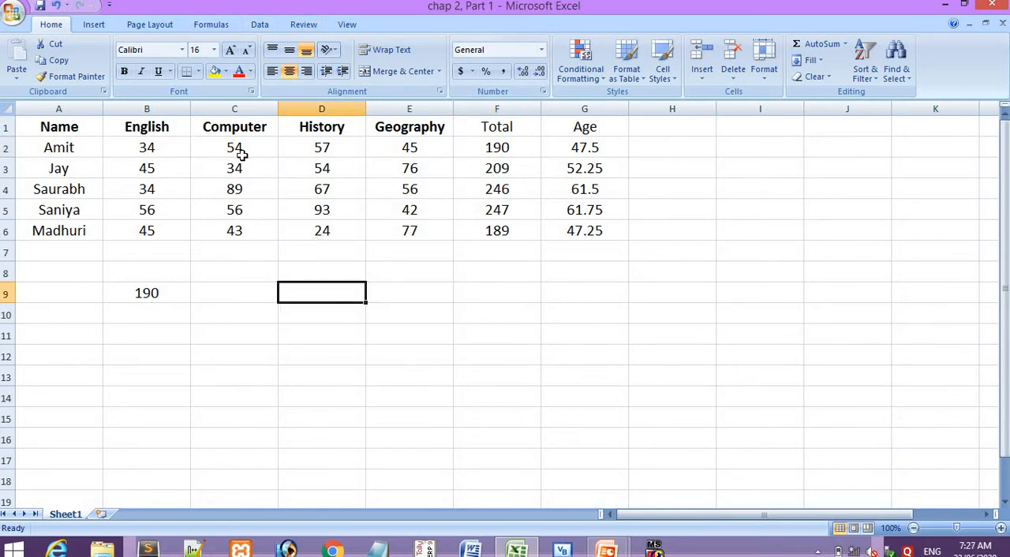
{"action": "left_click", "coordinate": [225, 27]}
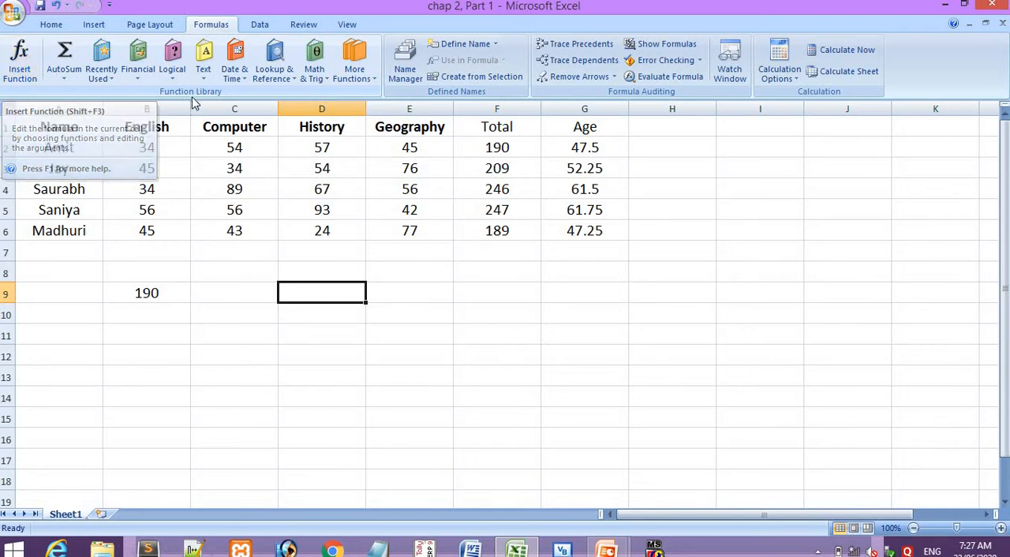
{"action": "left_click", "coordinate": [24, 71]}
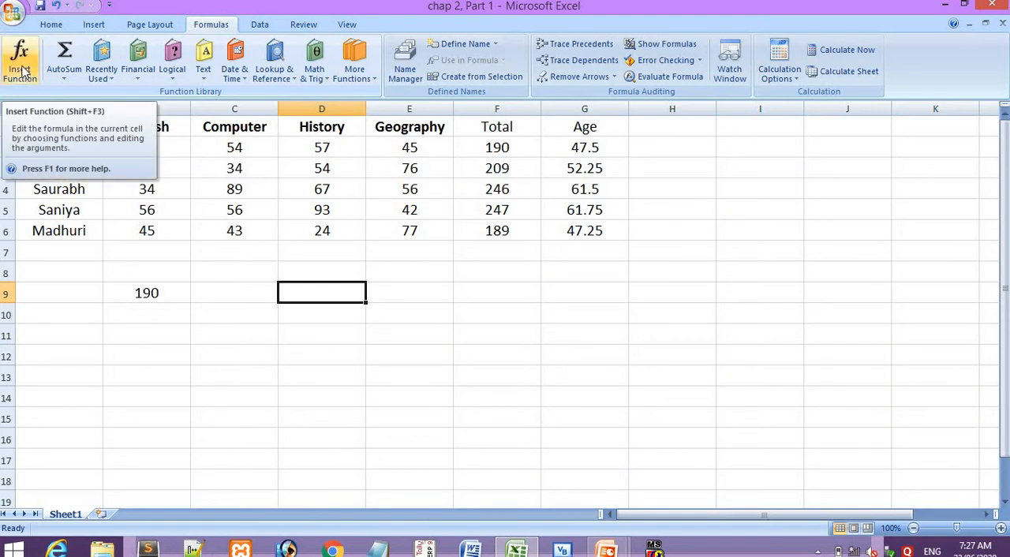
{"action": "left_click", "coordinate": [23, 71]}
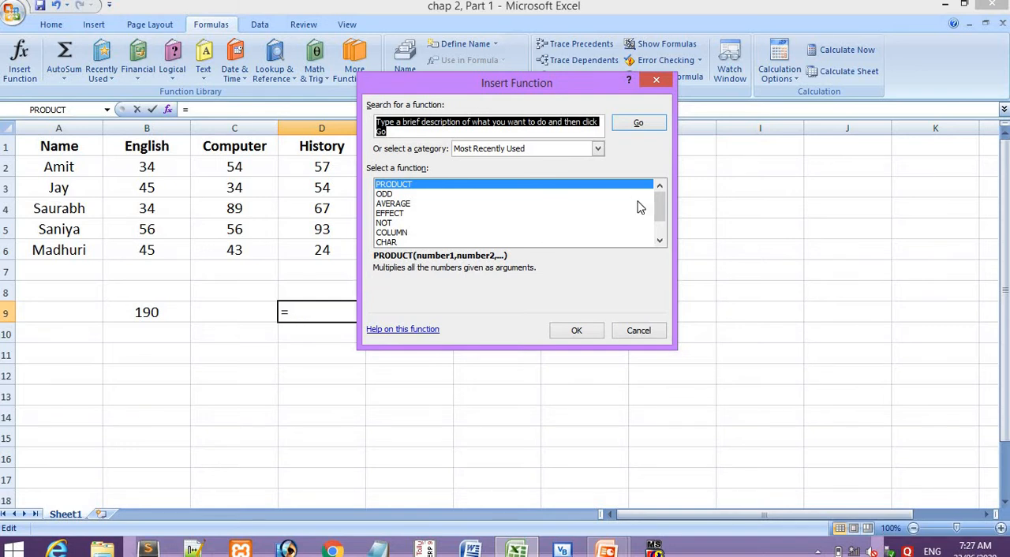
- Look through the most recently used functions and choose PRODUCT for cell D9
{"action": "left_click", "coordinate": [660, 241]}
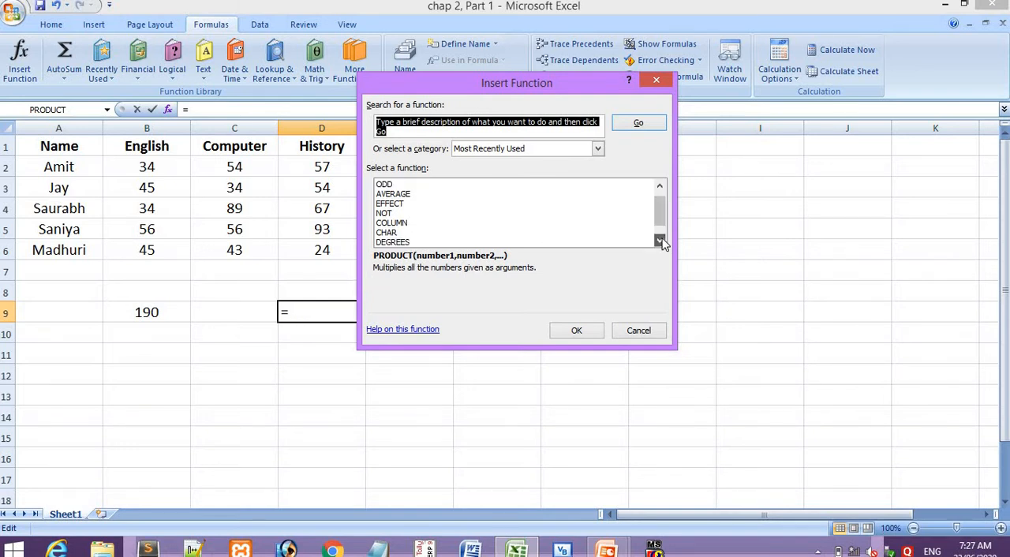
{"action": "left_click", "coordinate": [660, 241]}
{"action": "left_click", "coordinate": [660, 240]}
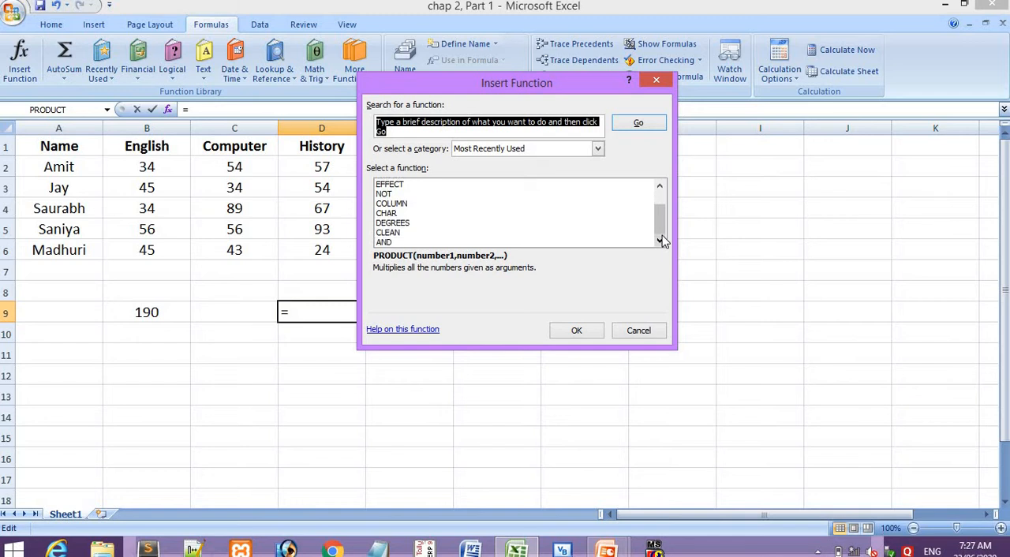
{"action": "left_click", "coordinate": [659, 186]}
{"action": "left_click", "coordinate": [660, 187]}
{"action": "left_click", "coordinate": [660, 186]}
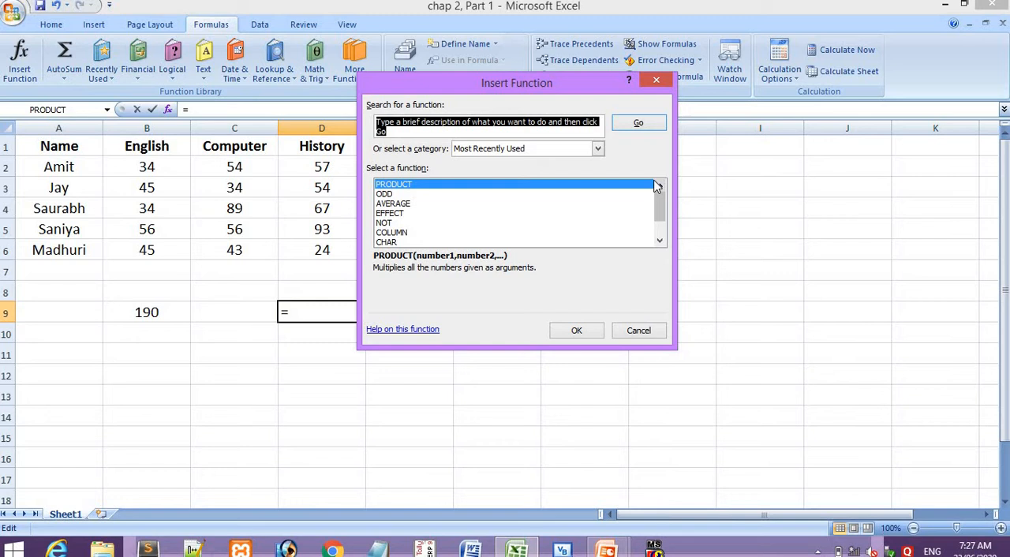
{"action": "left_click", "coordinate": [581, 186]}
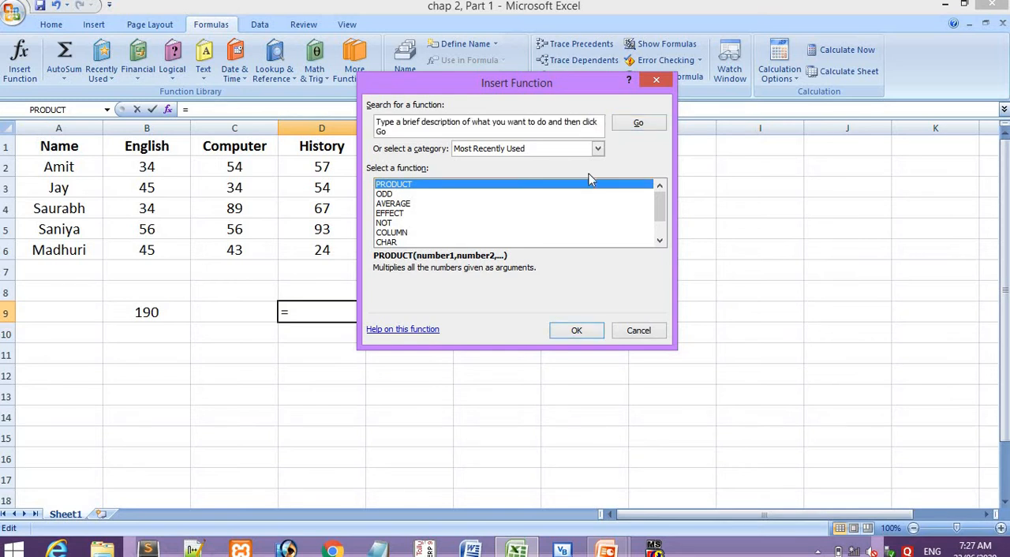
{"action": "left_click", "coordinate": [578, 329]}
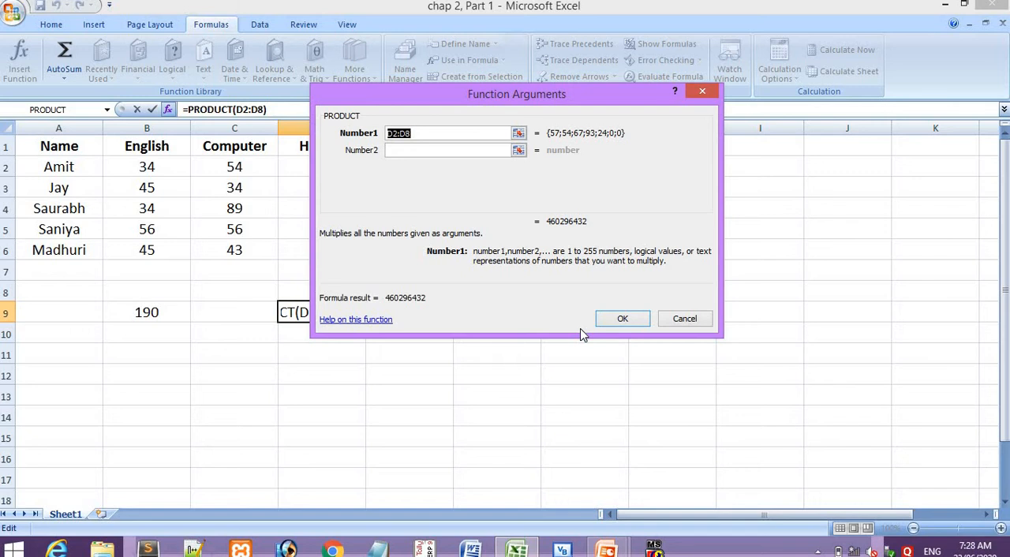
- Move the function arguments dialog clear of the marks table and try D2 as the first PRODUCT argument
{"action": "left_click_drag", "start_coordinate": [534, 94], "coordinate": [667, 114]}
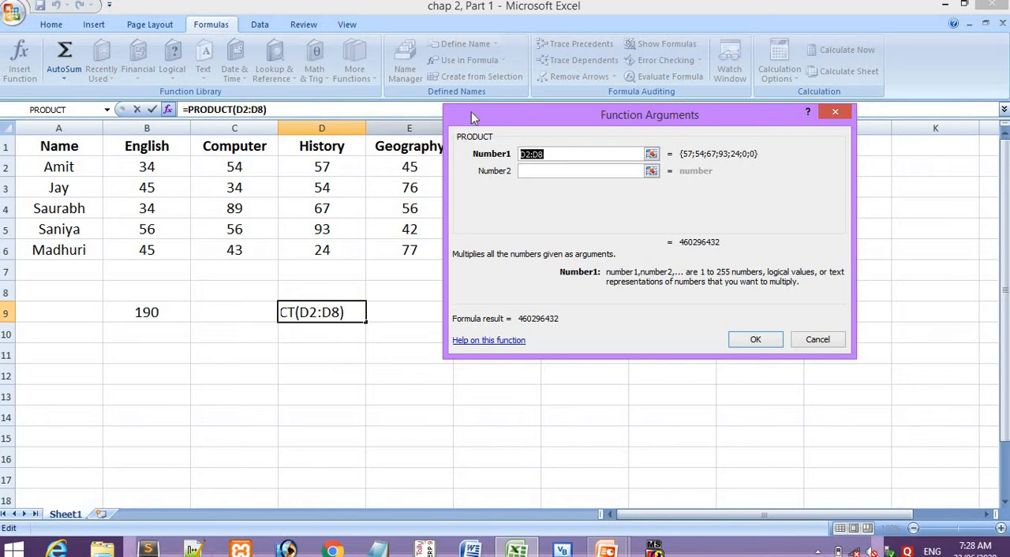
{"action": "left_click_drag", "start_coordinate": [542, 127], "coordinate": [549, 187]}
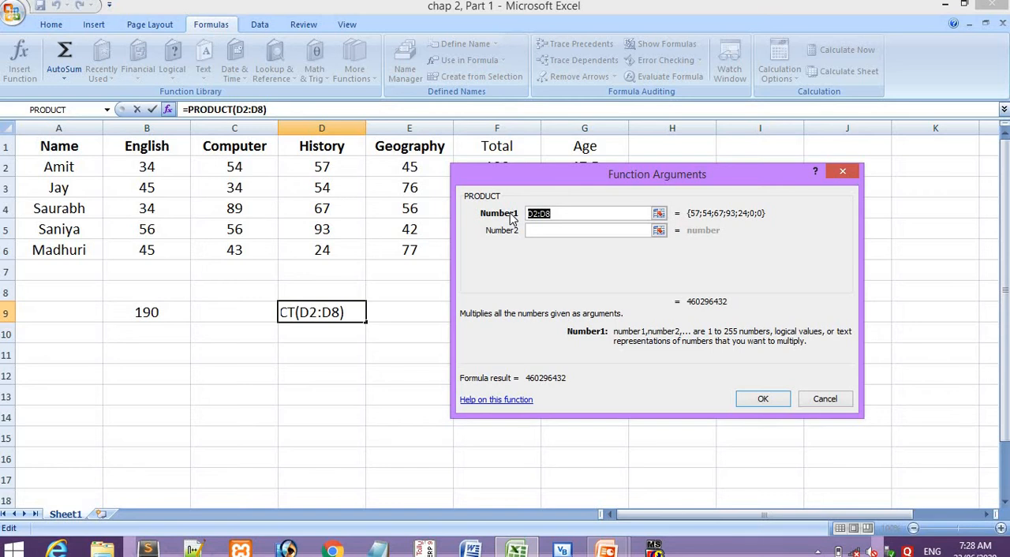
{"action": "type", "text": "D2"}
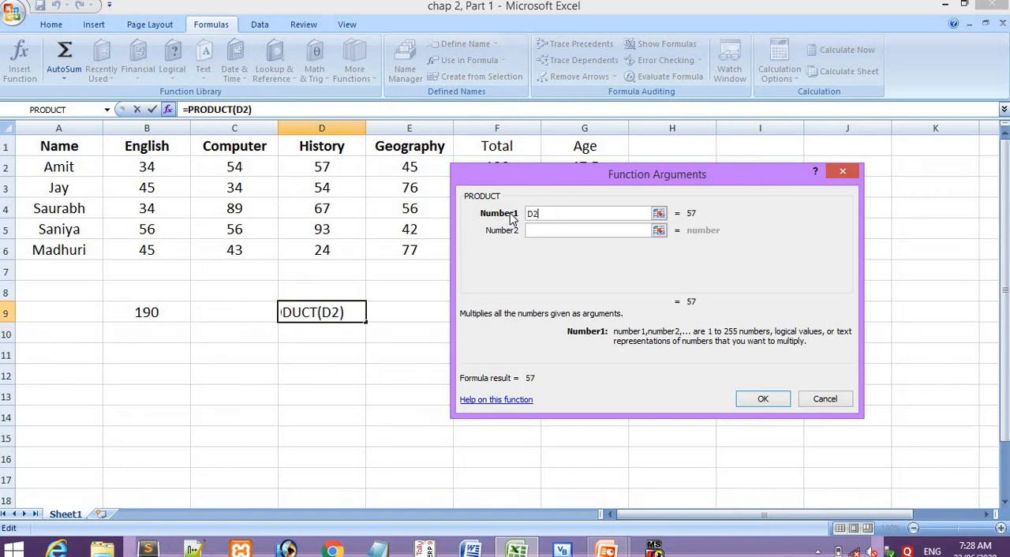
{"action": "left_click", "coordinate": [577, 231]}
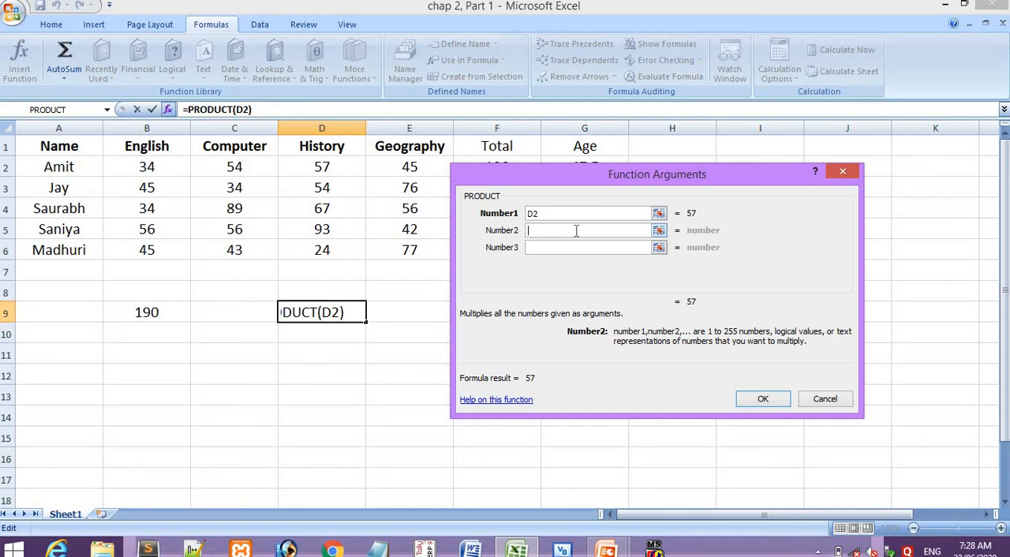
- Set the PRODUCT arguments for D9 to 2 and 4, and insert the function
{"action": "key", "text": "shift+Tab"}
{"action": "type", "text": "2"}
{"action": "left_click", "coordinate": [539, 231]}
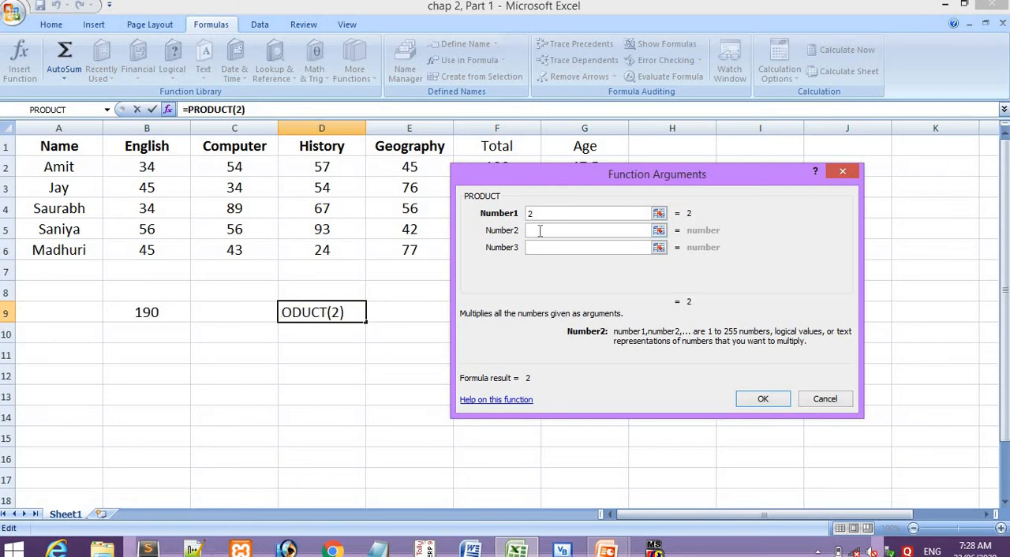
{"action": "type", "text": "4"}
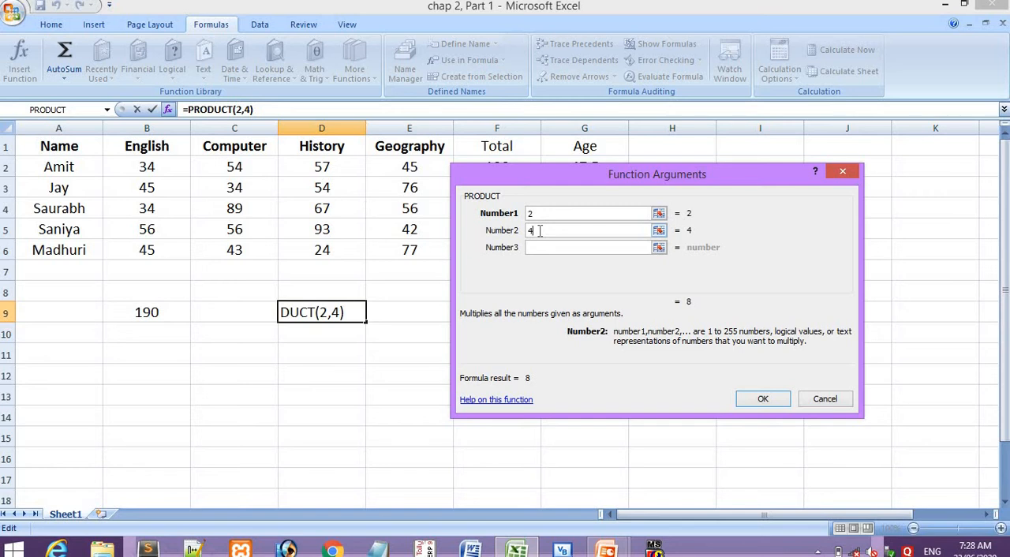
{"action": "left_click", "coordinate": [764, 399]}
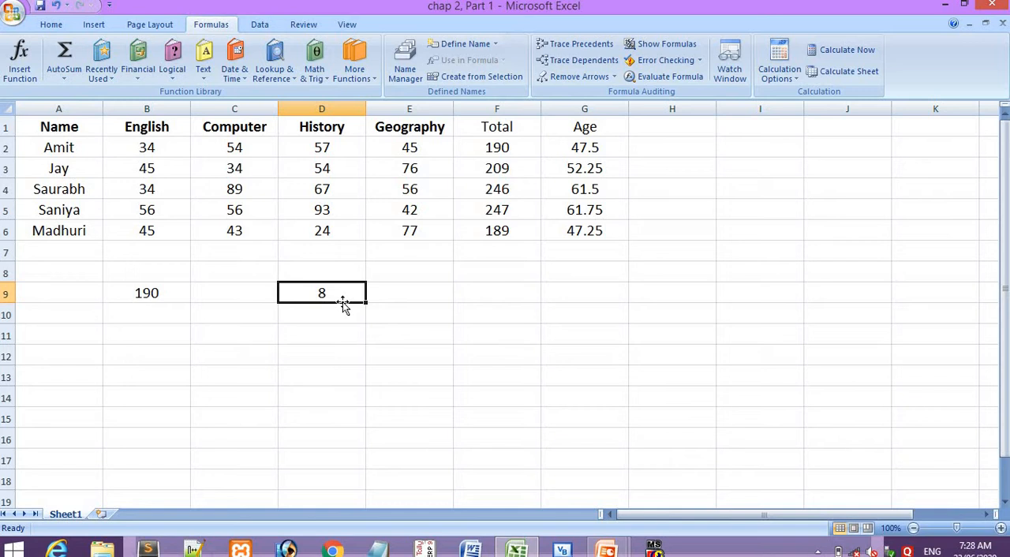
- Look over cells E2, F2 and the PRODUCT arguments in D9, and switch to the Functions slide in the presentation
{"action": "left_click", "coordinate": [424, 147]}
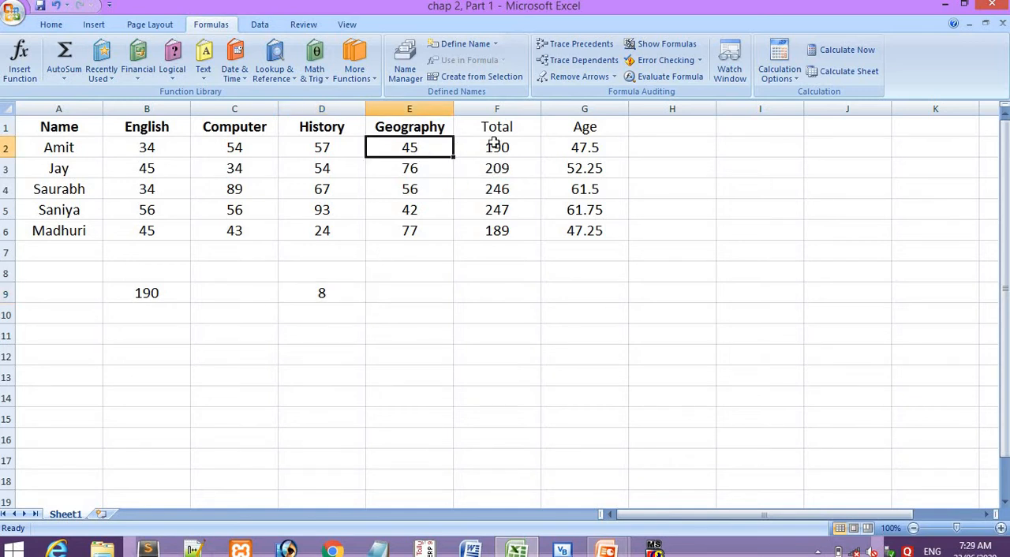
{"action": "left_click", "coordinate": [493, 145]}
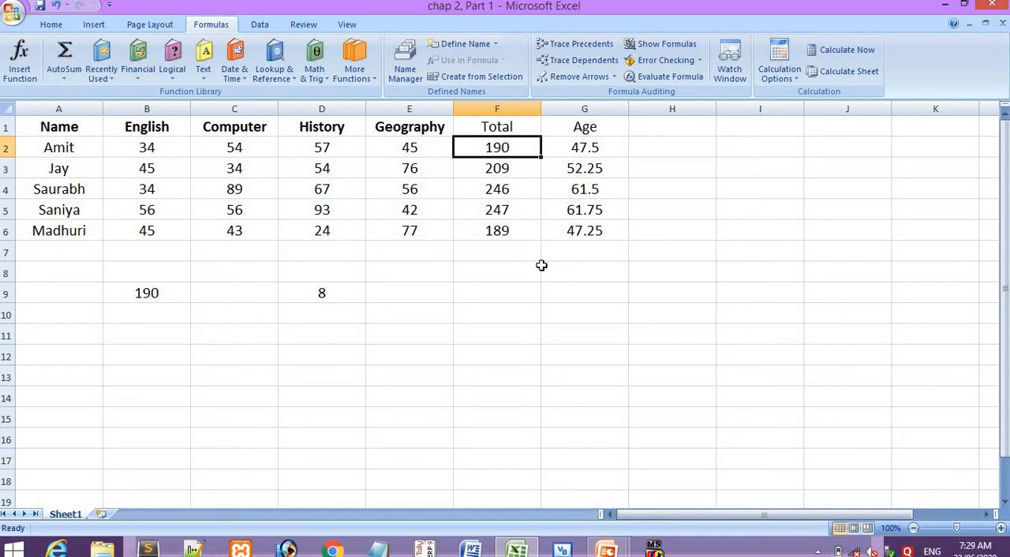
{"action": "left_click", "coordinate": [328, 296]}
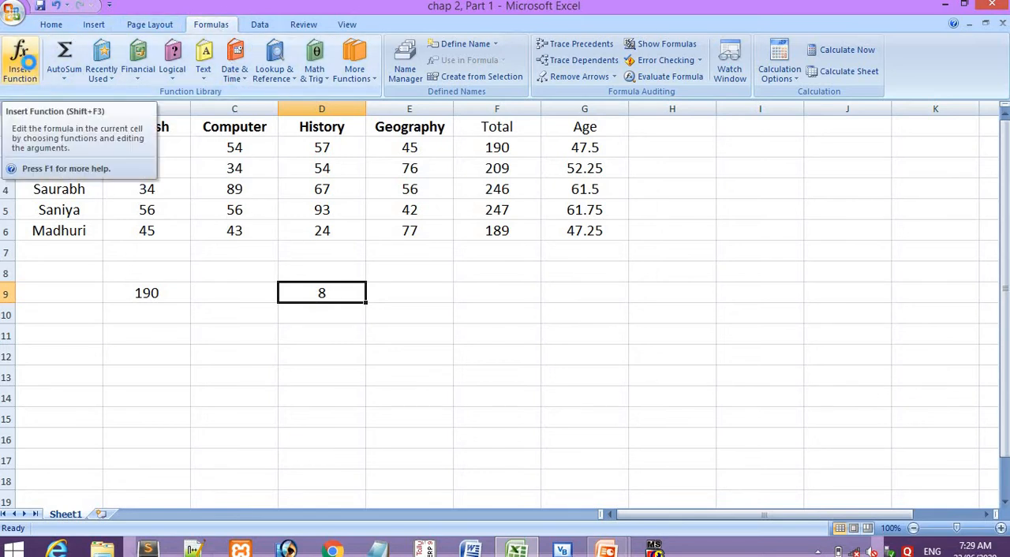
{"action": "left_click", "coordinate": [19, 56]}
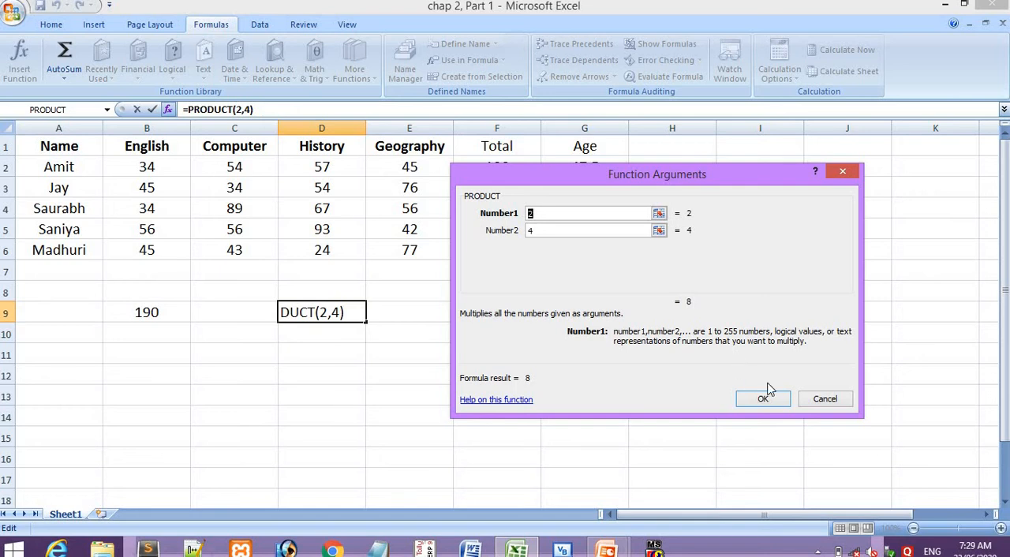
{"action": "left_click", "coordinate": [825, 400]}
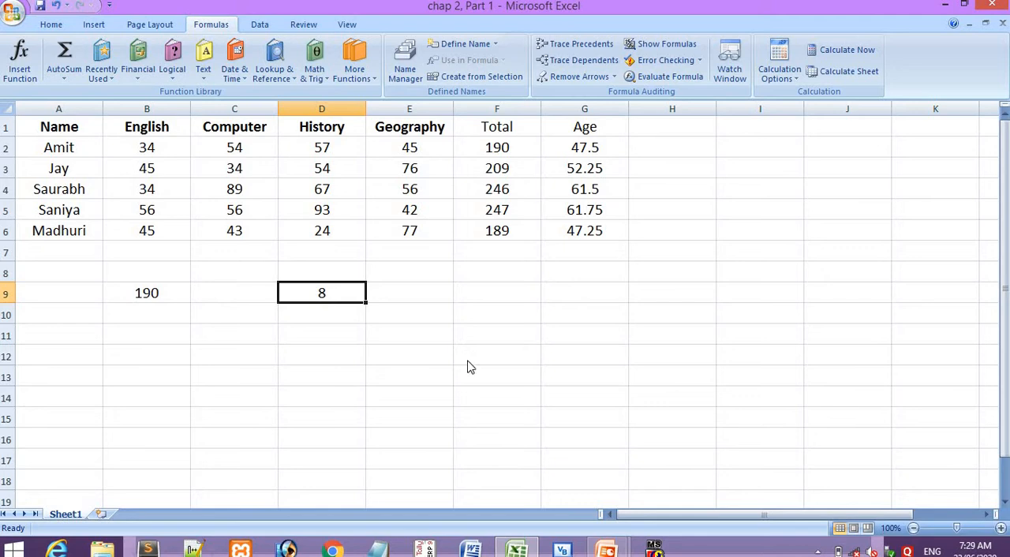
{"action": "key", "text": "alt+Tab"}
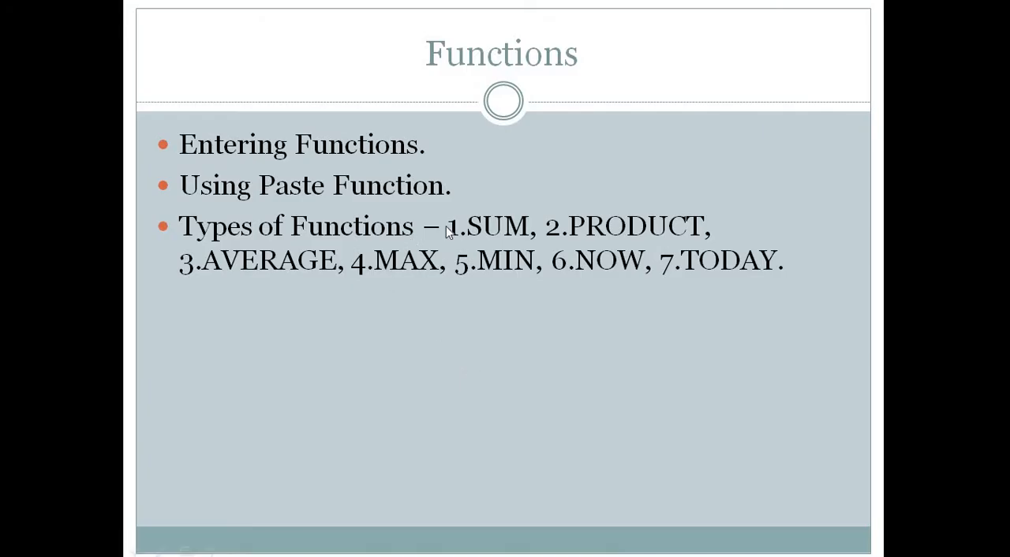
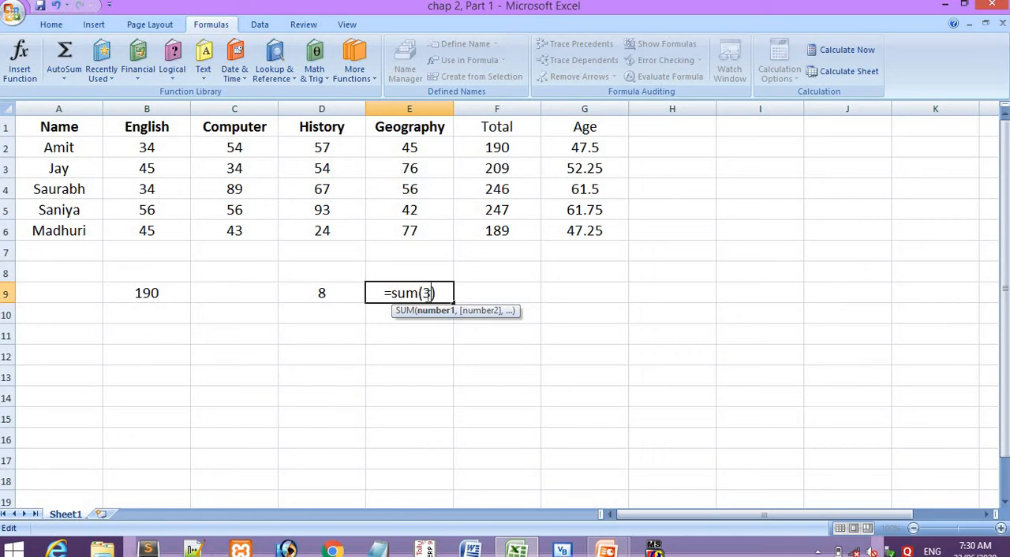
- Complete the SUM formula in E9 with a second argument of 3 and enter it
{"action": "type", "text": ","}
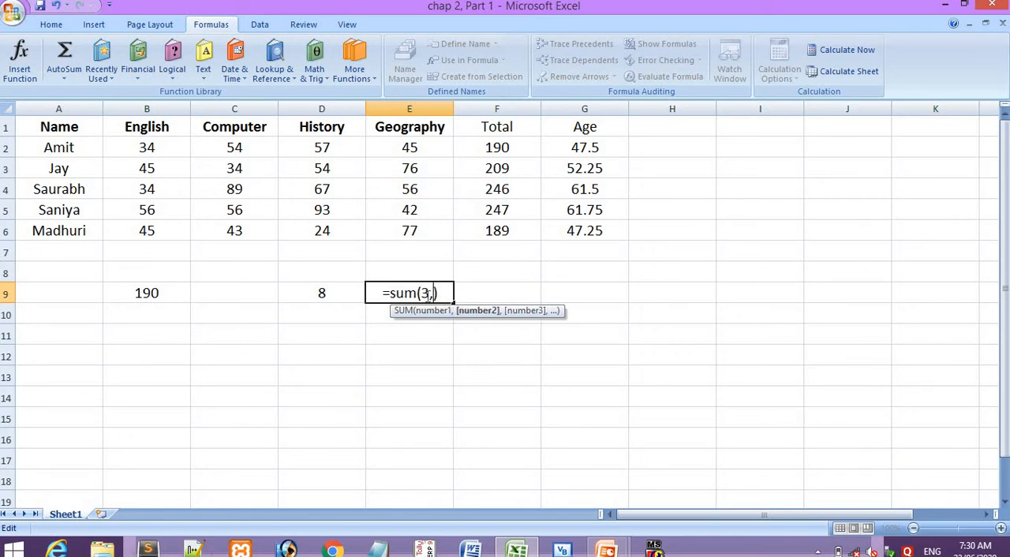
{"action": "type", "text": "3"}
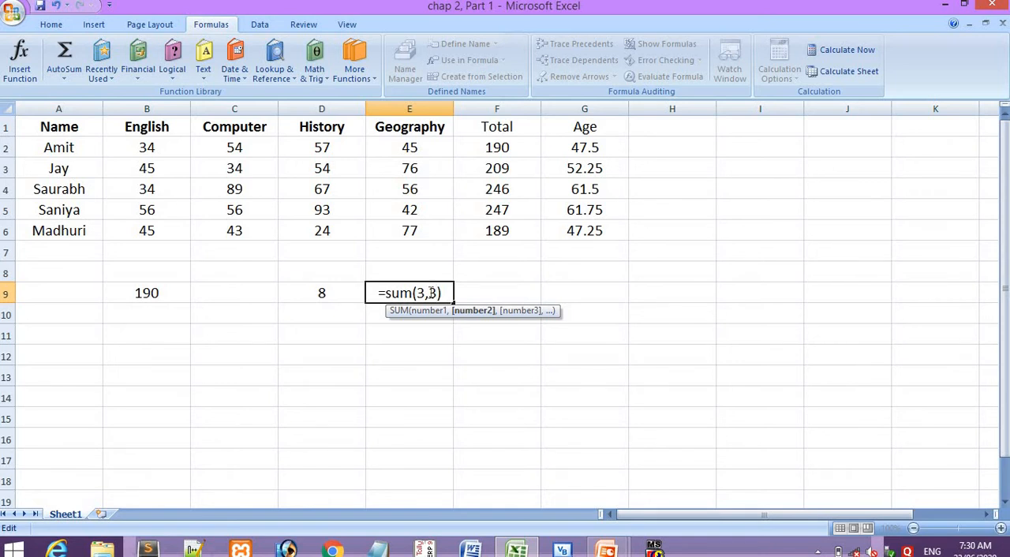
{"action": "key", "text": "Return"}
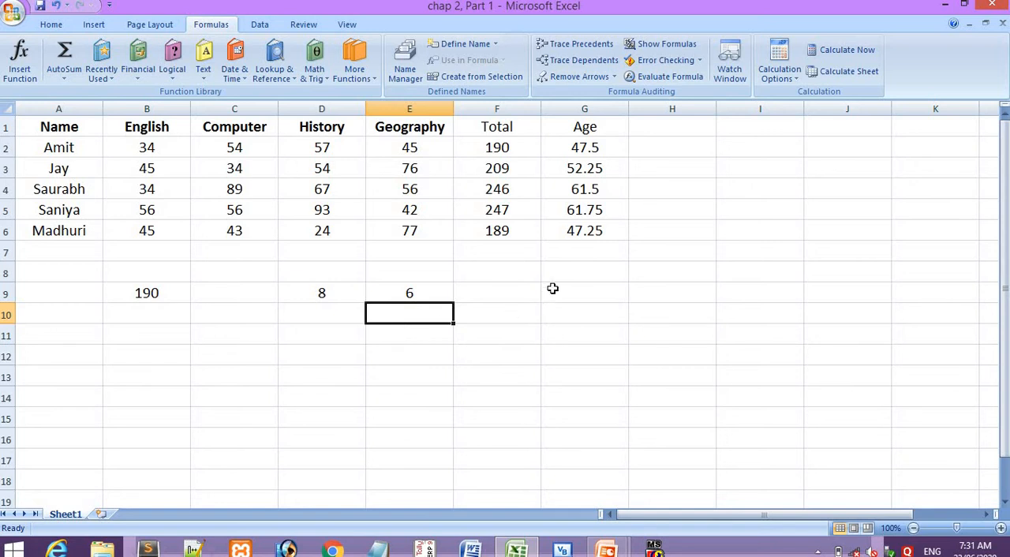
- Write the PRODUCT function name as a formula in cell I2, correcting its spelling
{"action": "left_click", "coordinate": [781, 150]}
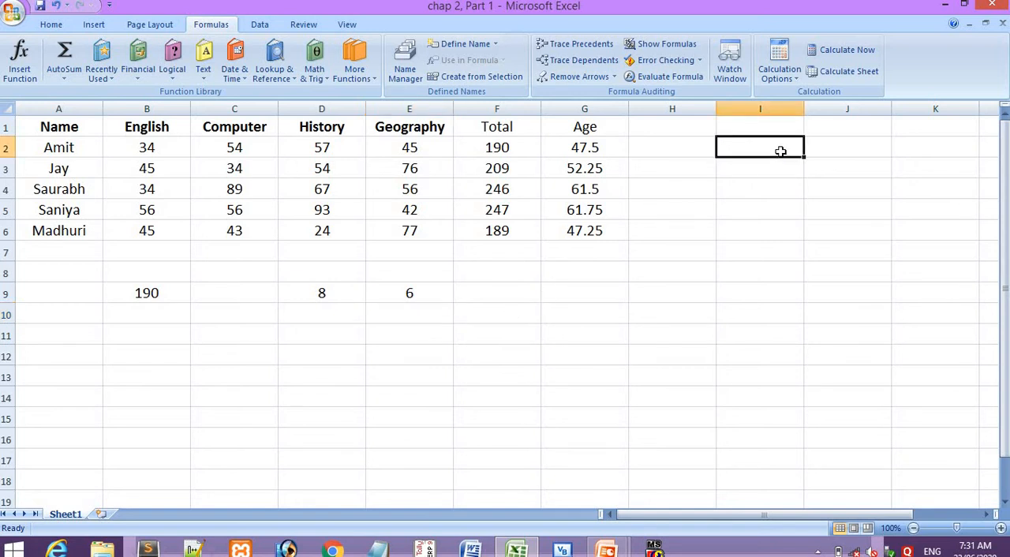
{"action": "type", "text": "="}
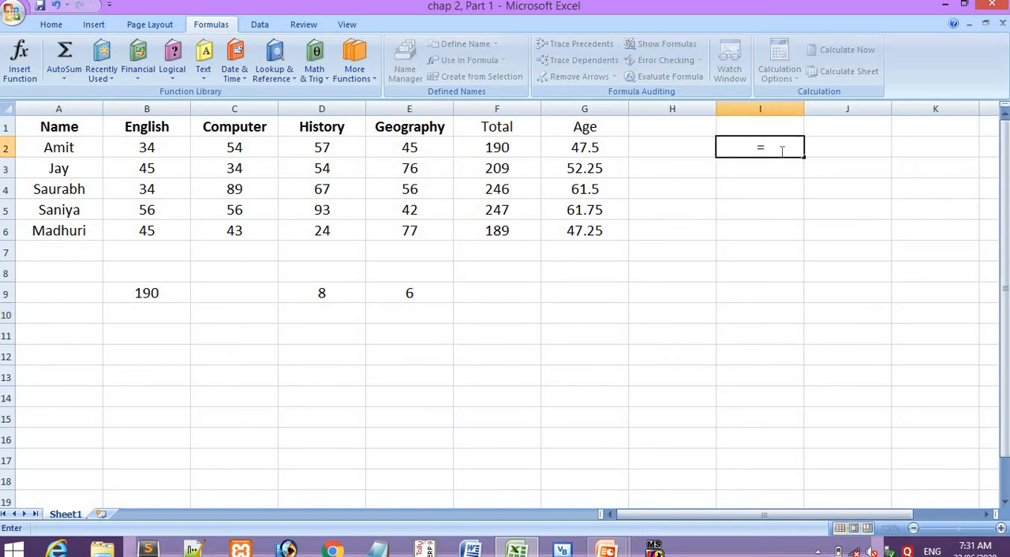
{"action": "type", "text": "P"}
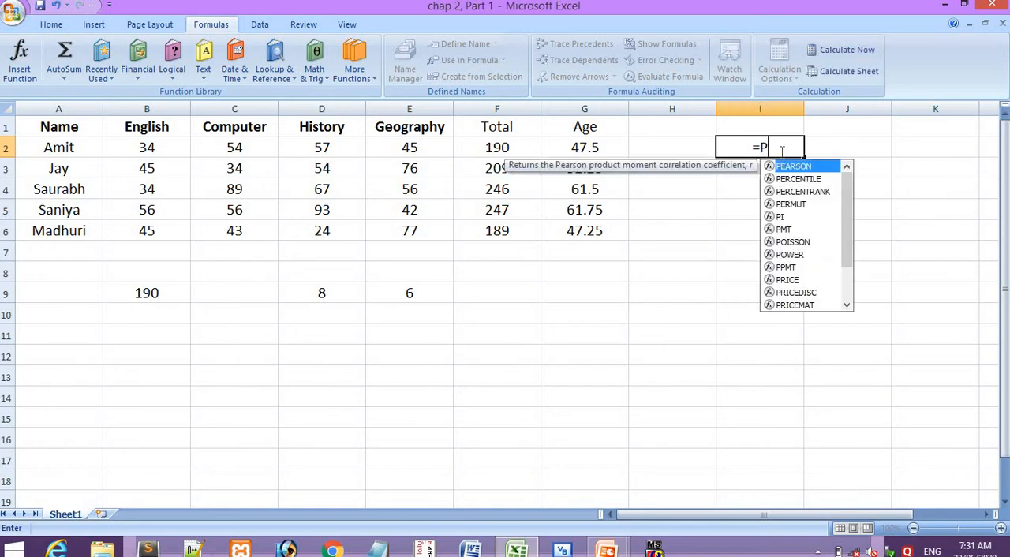
{"action": "type", "text": "R"}
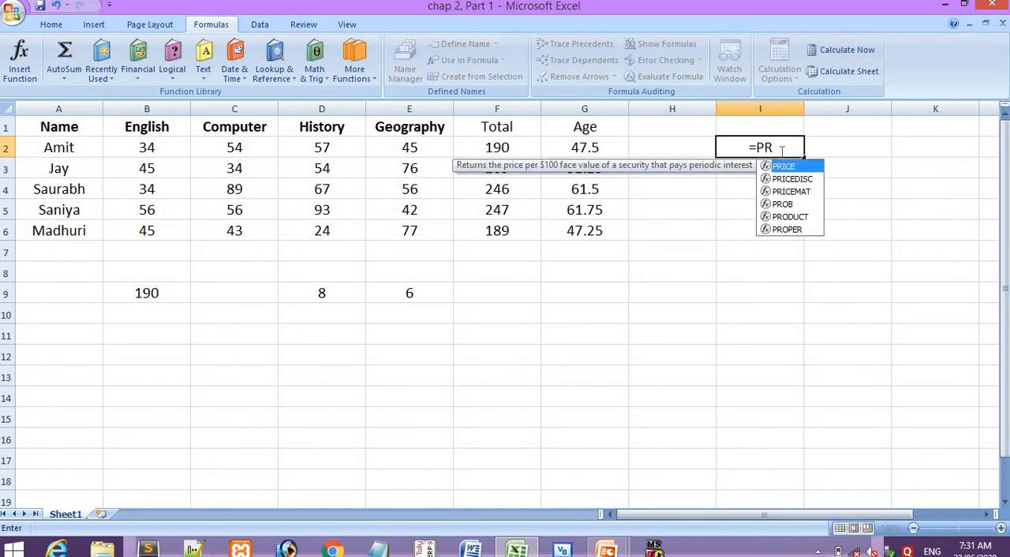
{"action": "type", "text": "OD"}
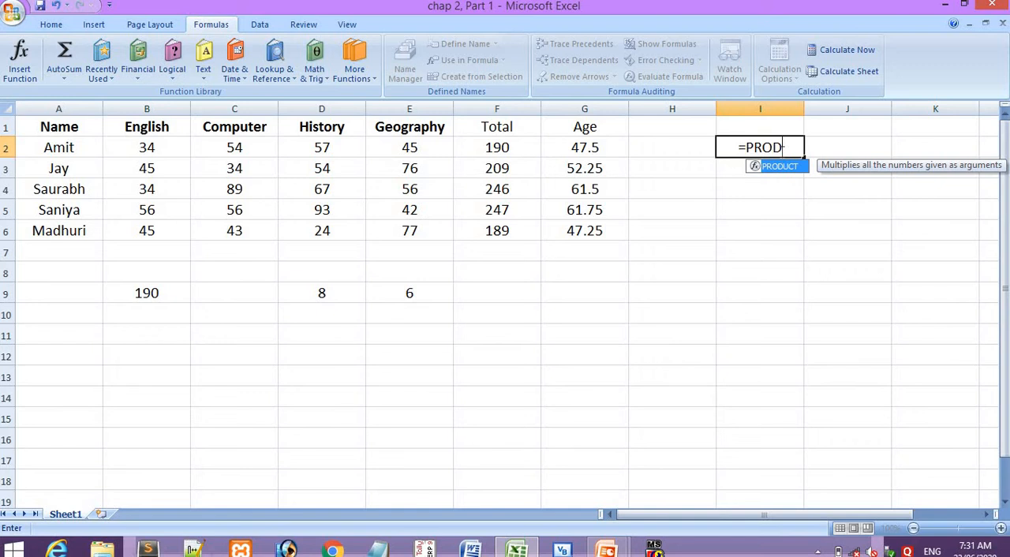
{"action": "type", "text": "UC"}
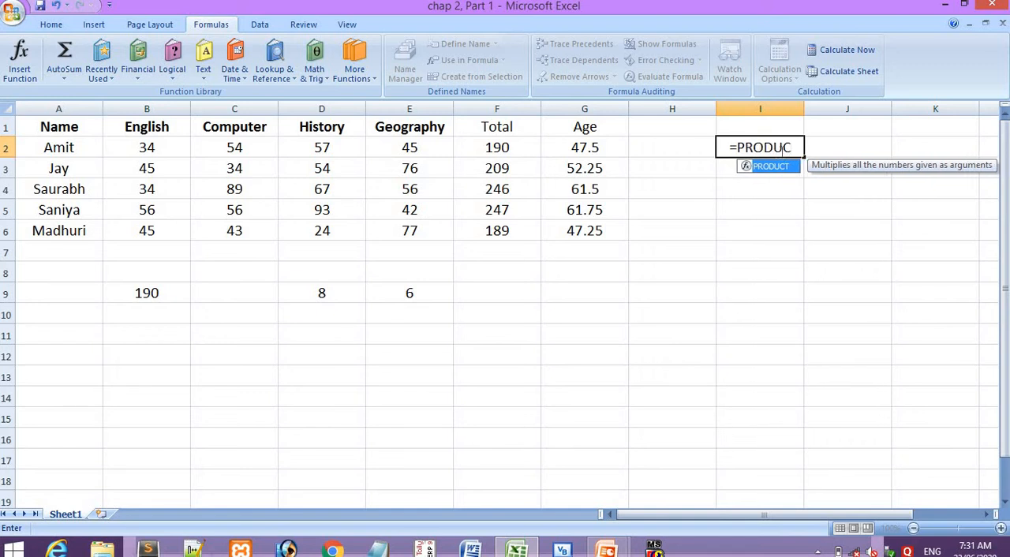
{"action": "key", "text": "Return"}
{"action": "left_click", "coordinate": [784, 150]}
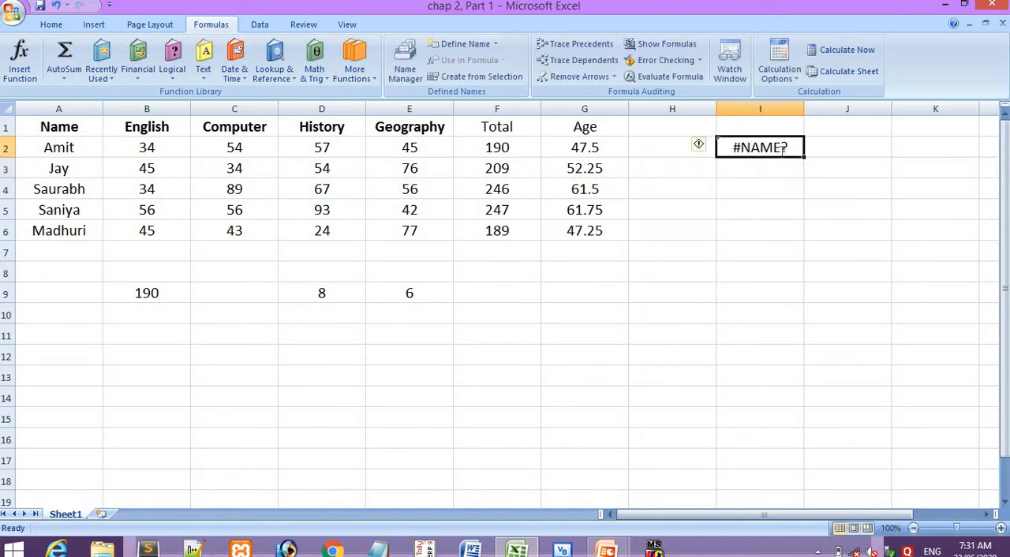
{"action": "double_click", "coordinate": [784, 150]}
{"action": "type", "text": "T"}
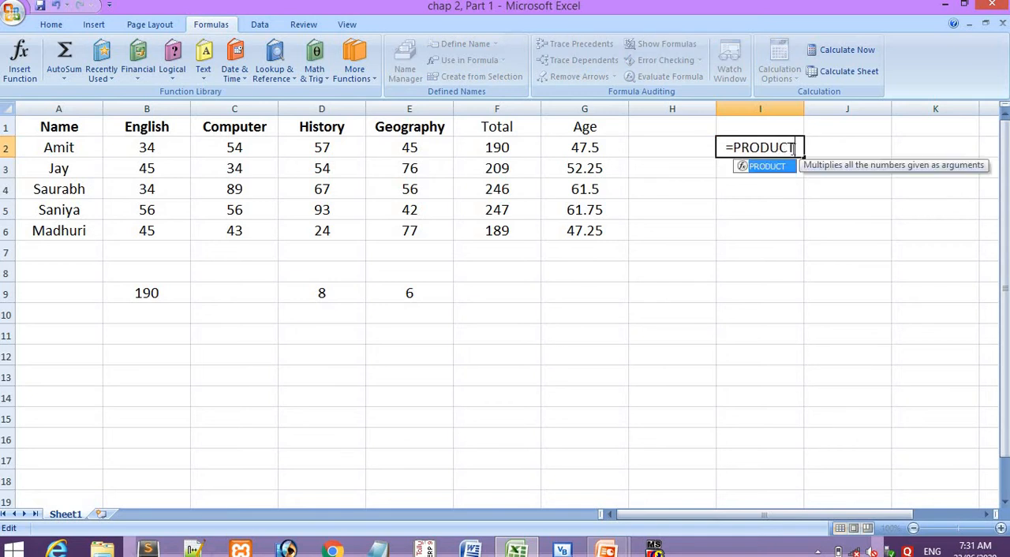
{"action": "type", "text": "()"}
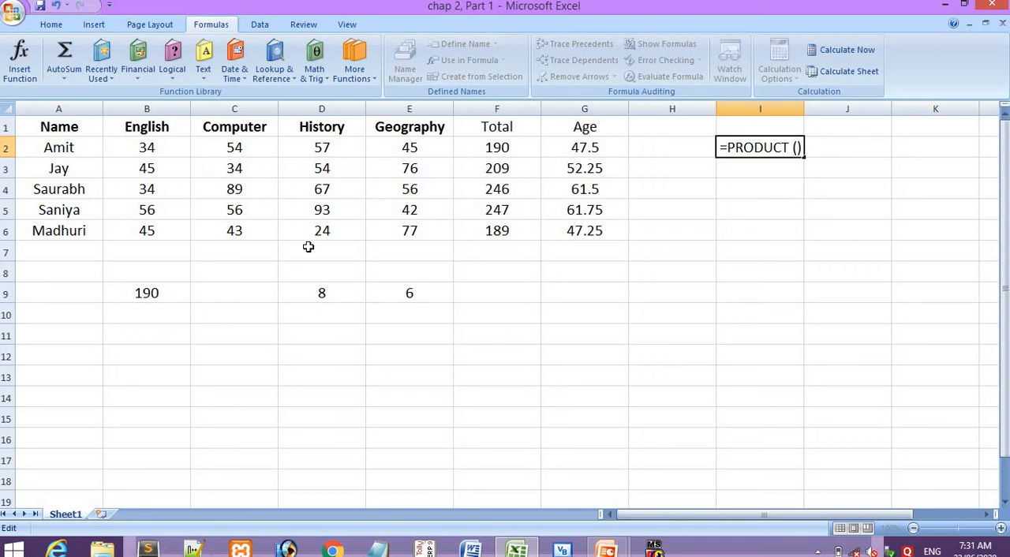
- Give the PRODUCT function in I2 the arguments C6 and 2, and accept the proposed formula correction
{"action": "left_click", "coordinate": [240, 230]}
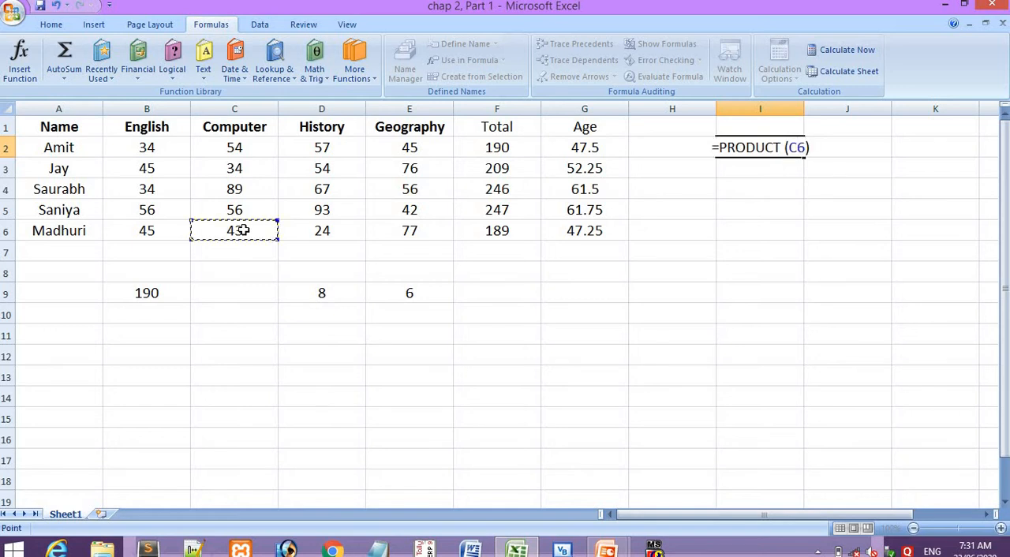
{"action": "type", "text": ",2"}
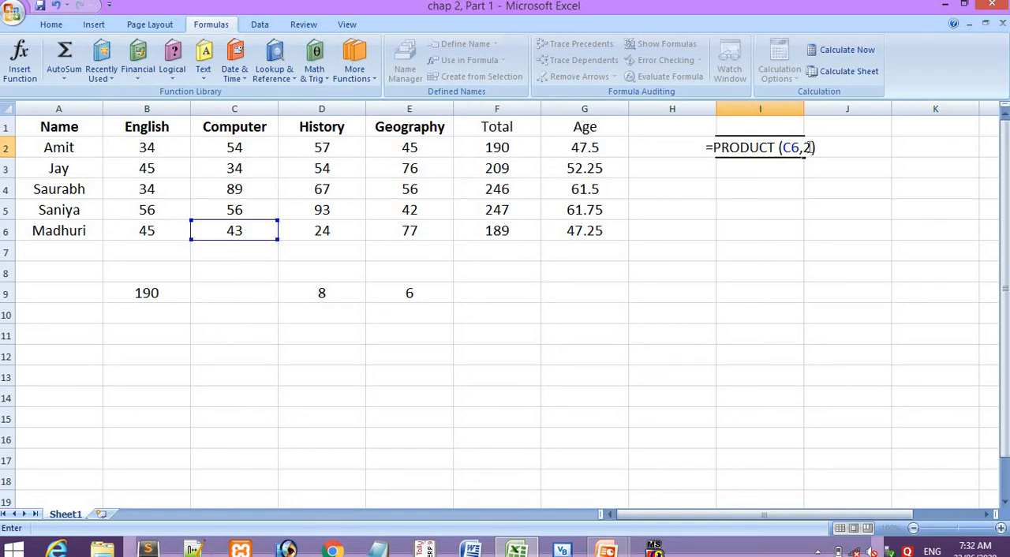
{"action": "key", "text": "Return"}
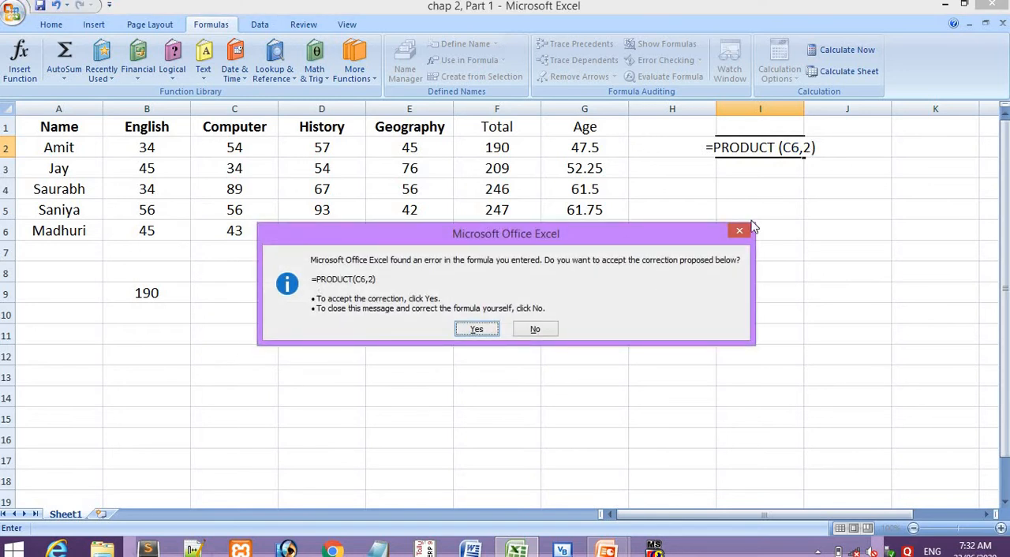
{"action": "left_click", "coordinate": [476, 329]}
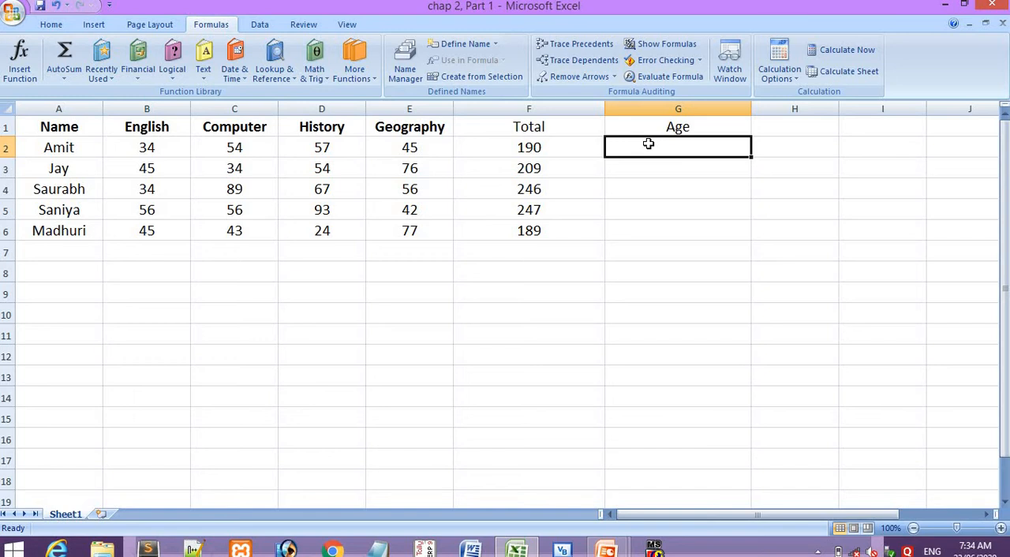
- Start an AVERAGE function with empty brackets in G2 under Age, checking its name on the presentation's Functions slide
{"action": "type", "text": "="}
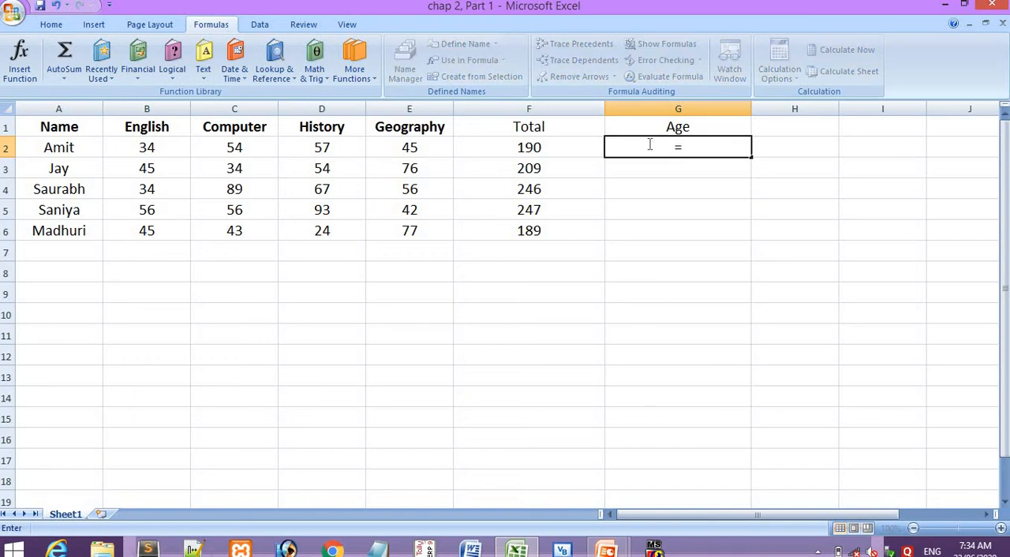
{"action": "type", "text": "A"}
{"action": "key", "text": "alt+Tab"}
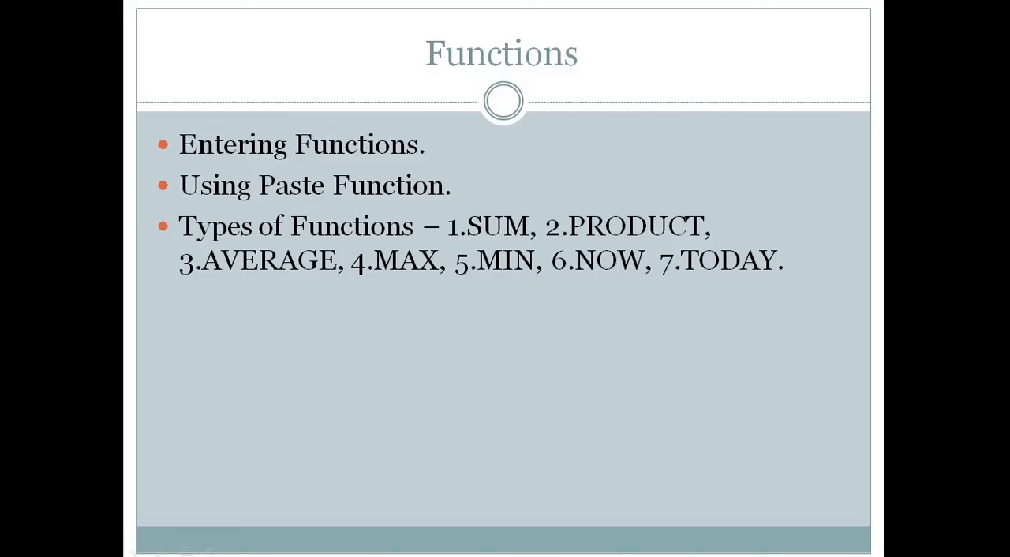
{"action": "key", "text": "alt+Tab"}
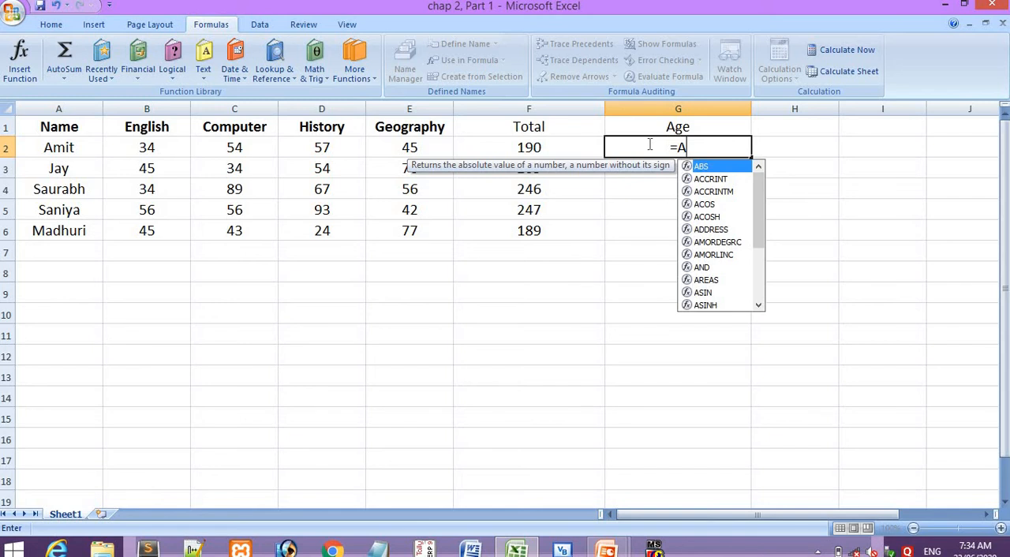
{"action": "type", "text": "ve"}
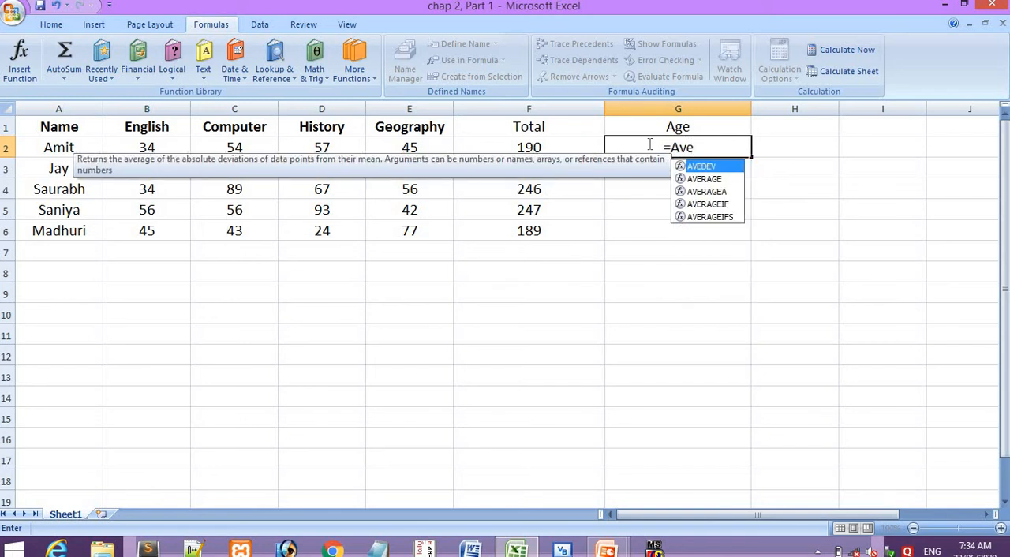
{"action": "type", "text": "rag"}
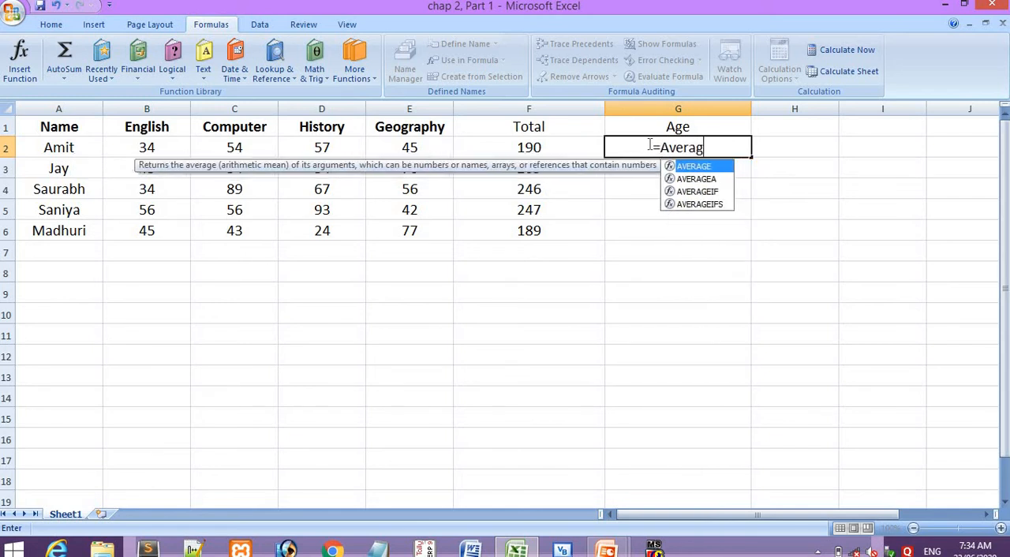
{"action": "type", "text": "e()"}
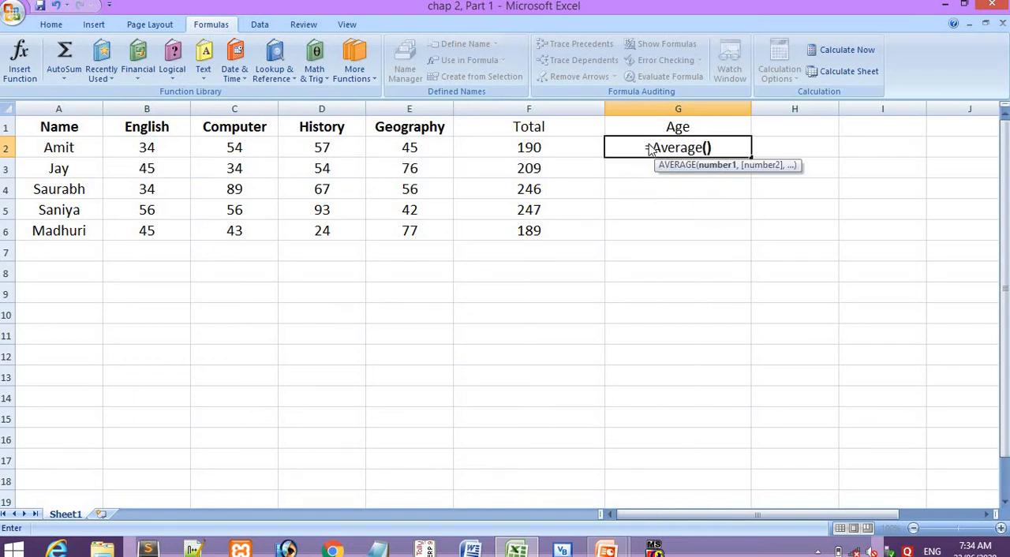
{"action": "key", "text": "Return"}
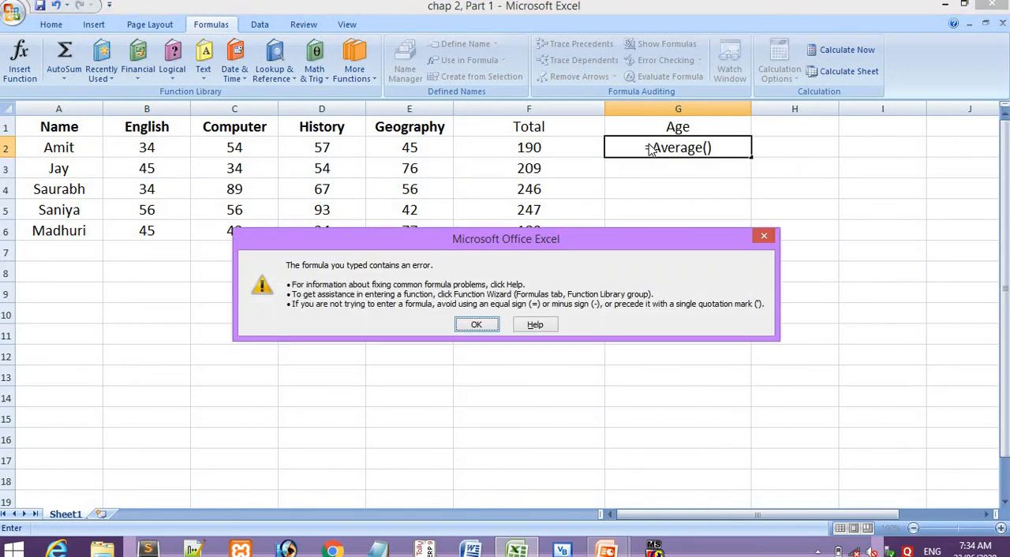
{"action": "key", "text": "Return"}
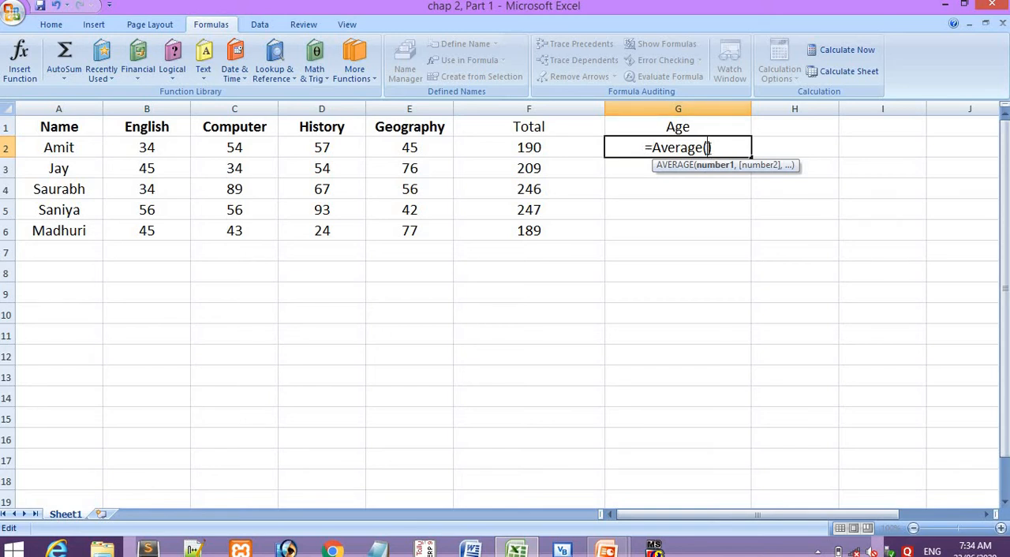
- Enter 190 and 4 as the AVERAGE arguments in G2, and reopen the entered formula for review
{"action": "type", "text": "190"}
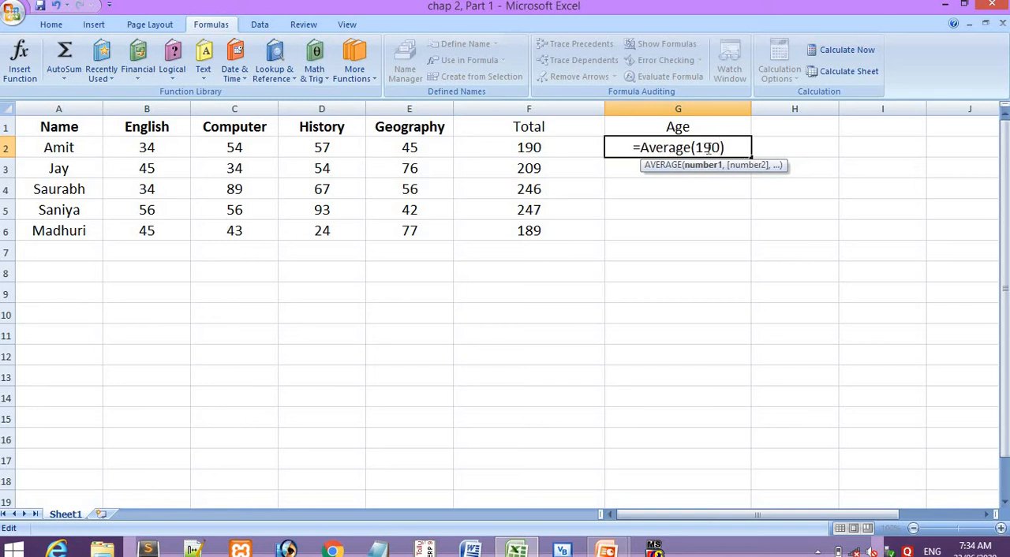
{"action": "type", "text": ","}
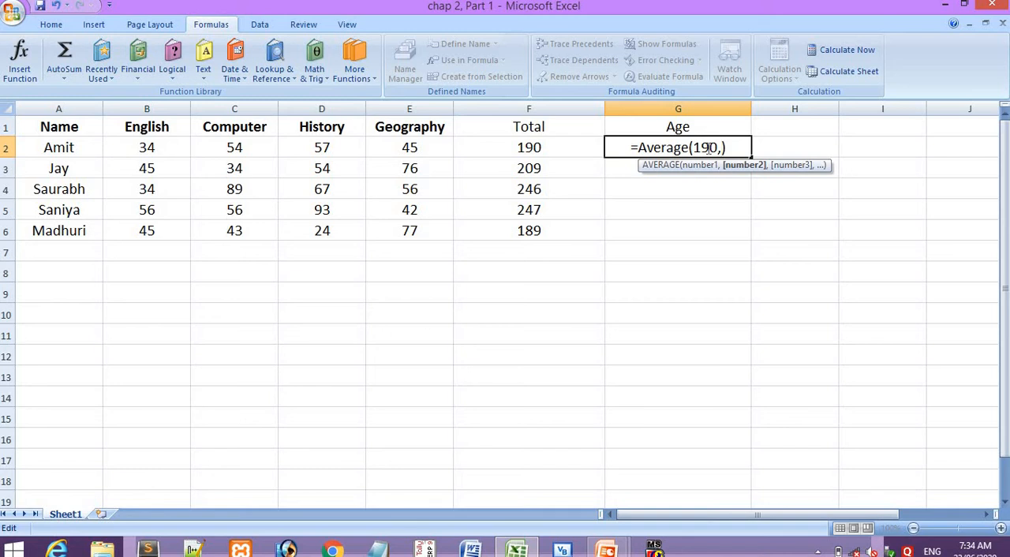
{"action": "type", "text": "4"}
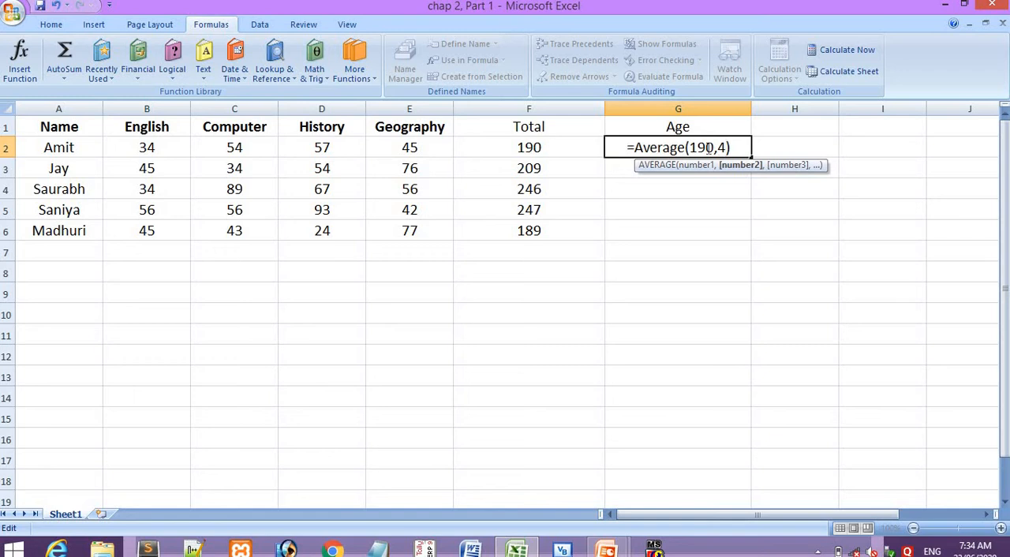
{"action": "key", "text": "Return"}
{"action": "left_click", "coordinate": [708, 147]}
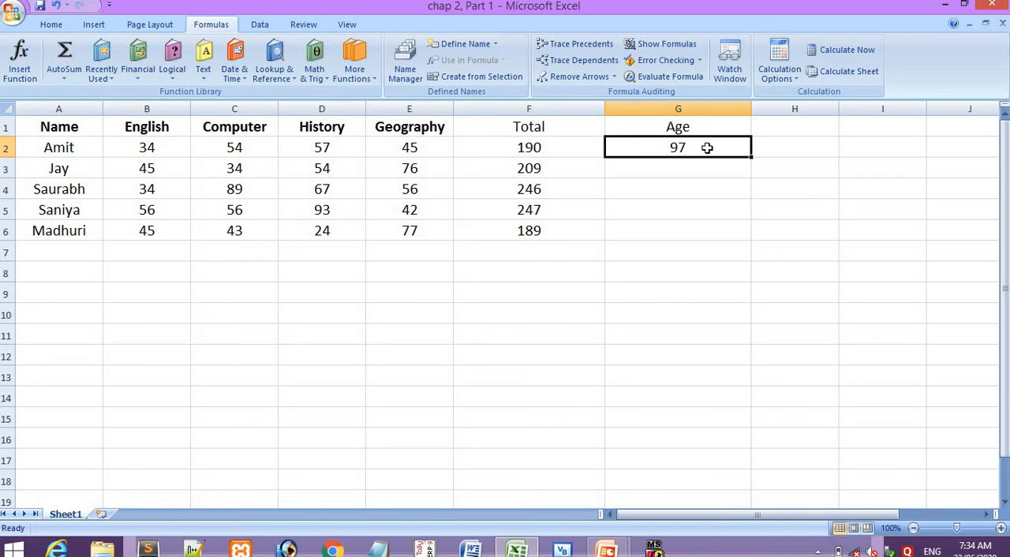
{"action": "double_click", "coordinate": [708, 148]}
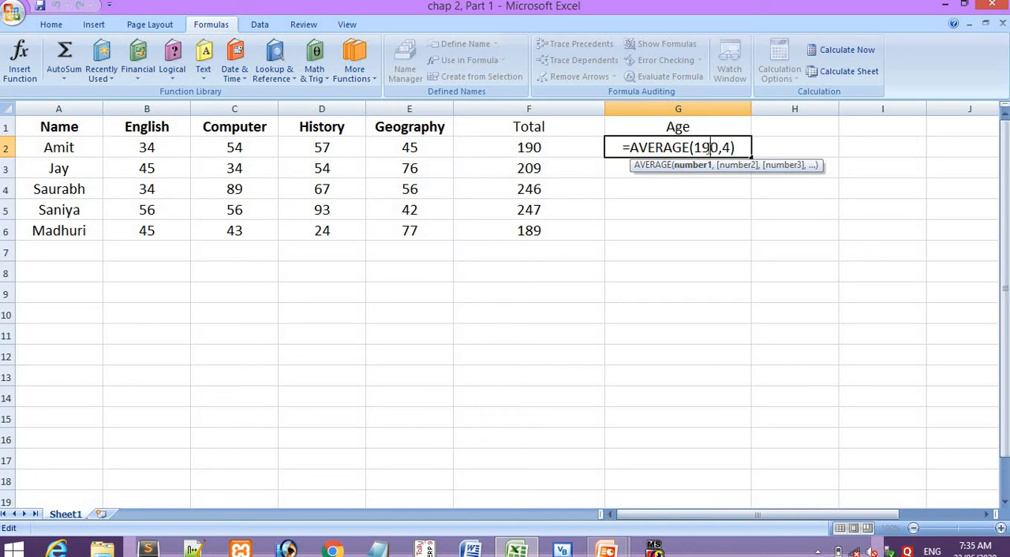
- Check the presentation's Functions slide and start a MAX function with empty brackets in B7 under the English marks
{"action": "key", "text": "alt+Tab"}
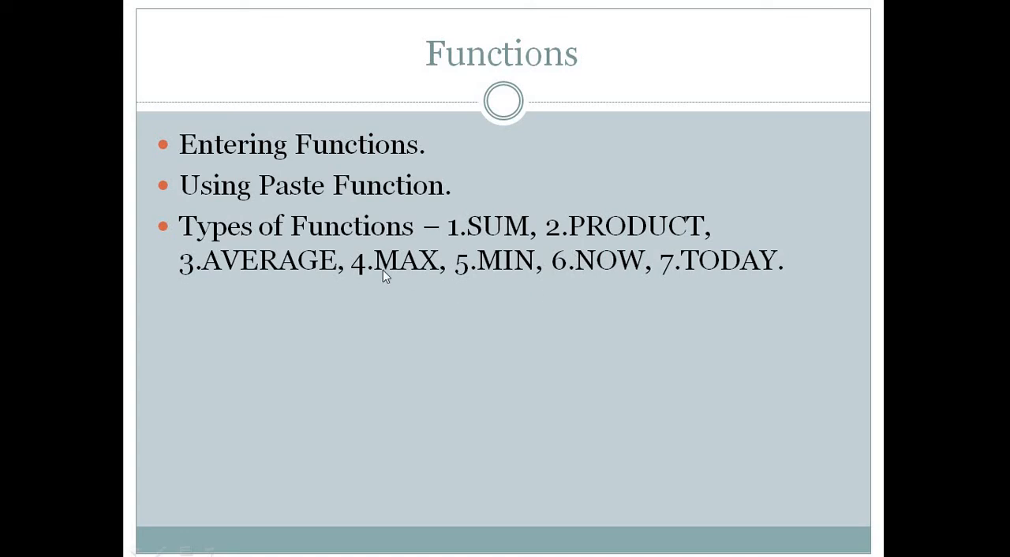
{"action": "key", "text": "alt+Tab"}
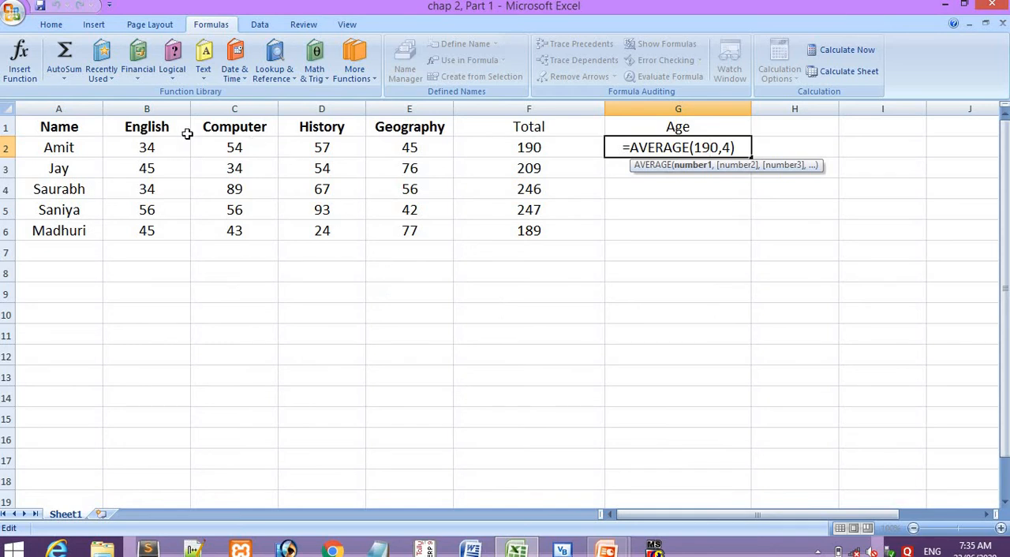
{"action": "left_click_drag", "start_coordinate": [171, 142], "coordinate": [174, 232]}
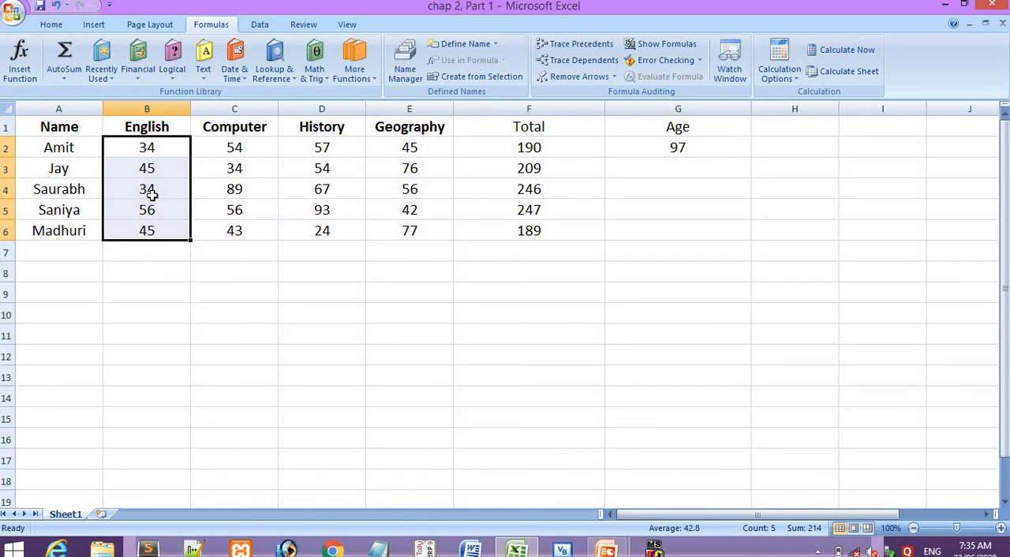
{"action": "left_click", "coordinate": [131, 255]}
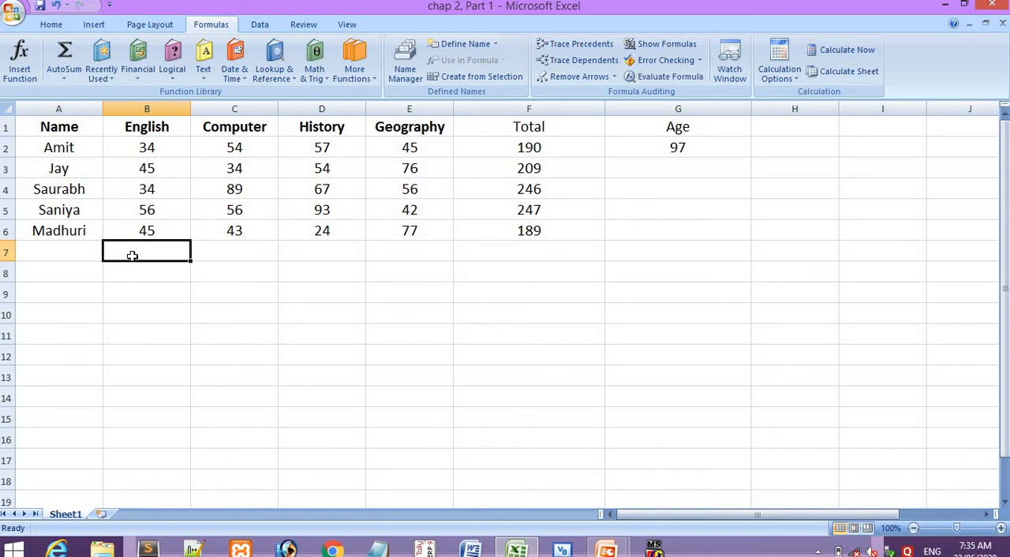
{"action": "type", "text": "="}
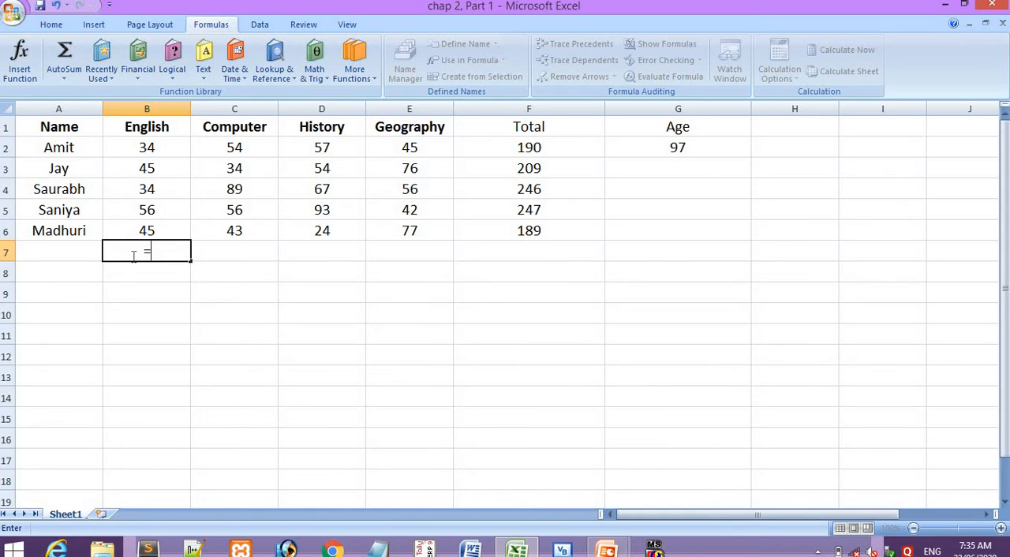
{"action": "type", "text": "MAX"}
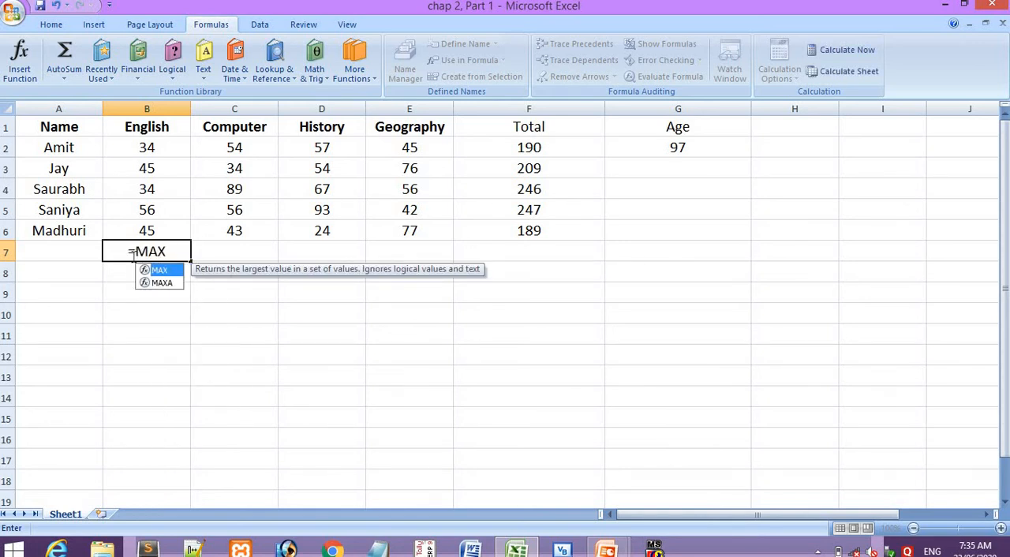
{"action": "type", "text": "()"}
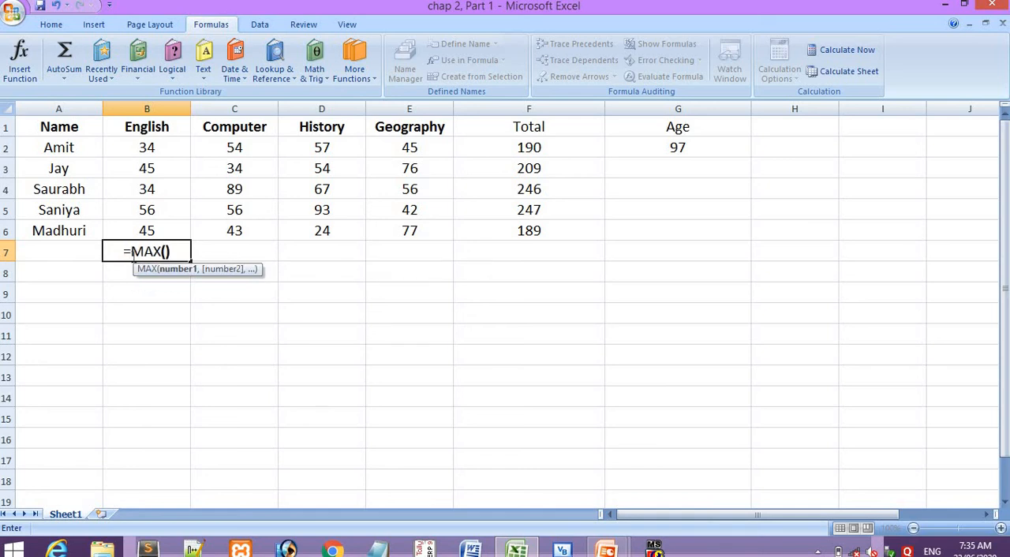
{"action": "key", "text": "Return"}
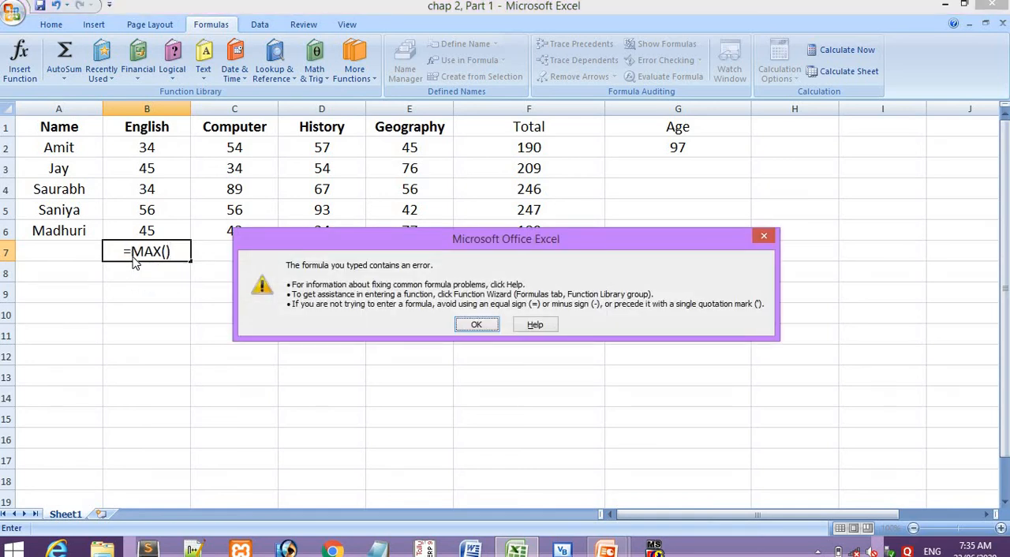
{"action": "key", "text": "Return"}
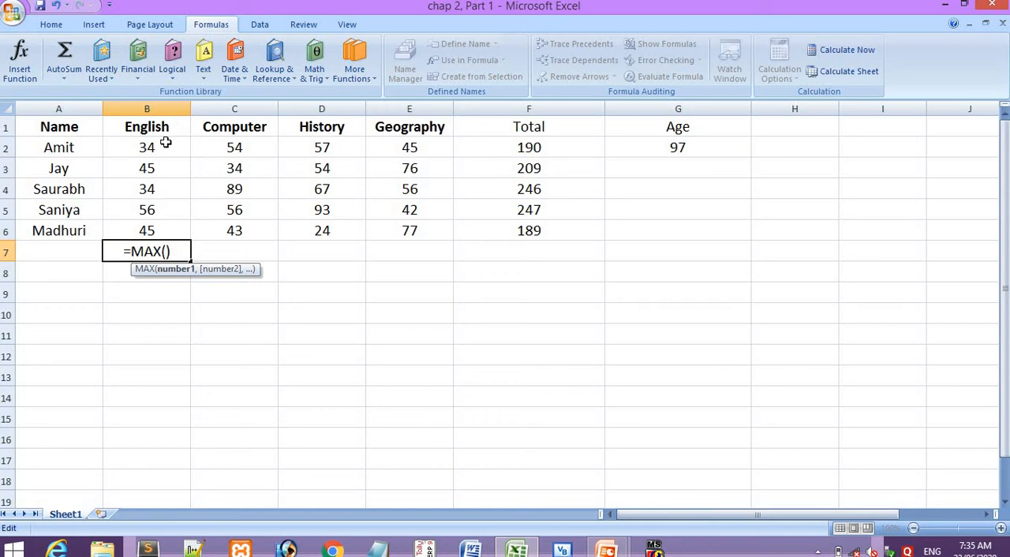
- Give the MAX function in B7 the range B2:B6, and review the English marks it covers
{"action": "type", "text": "B"}
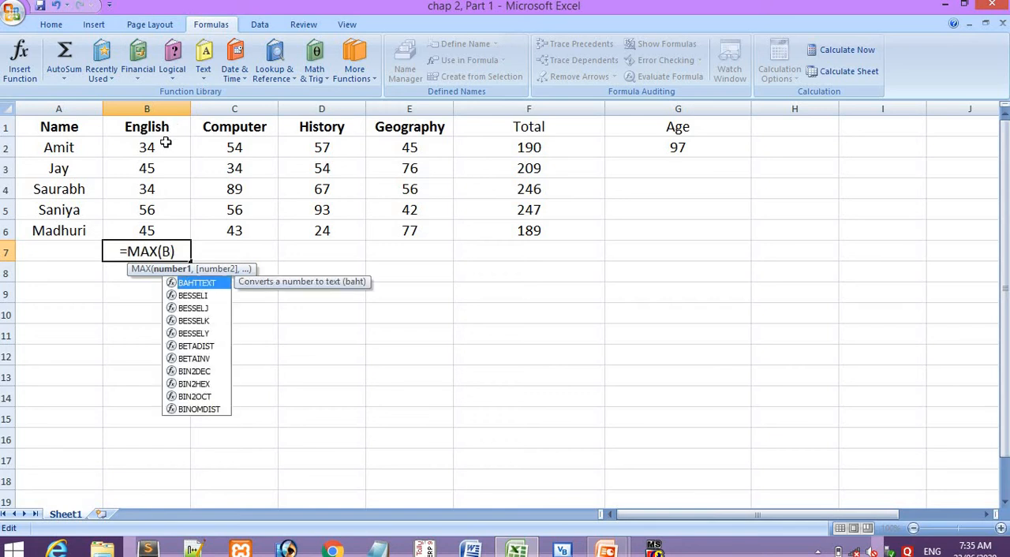
{"action": "type", "text": "2"}
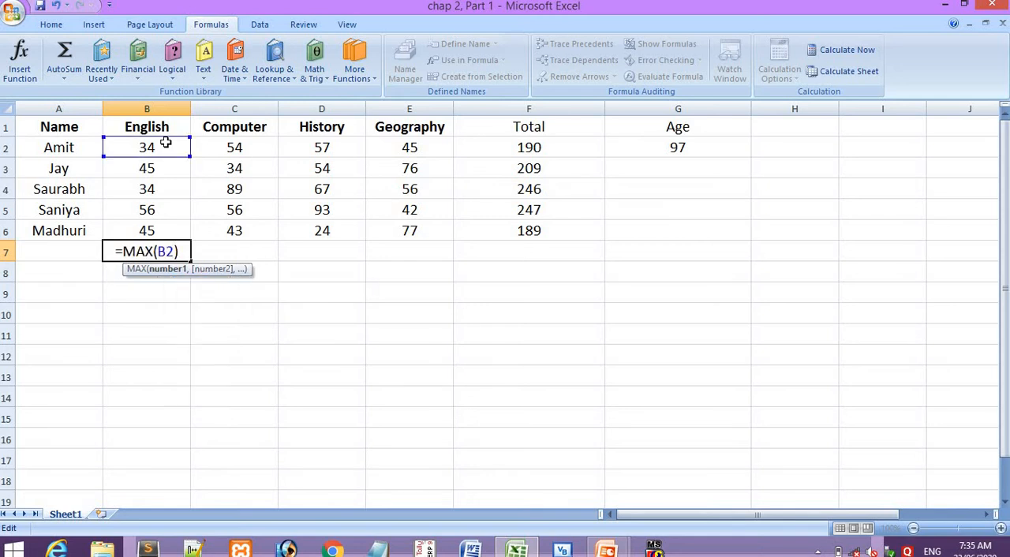
{"action": "type", "text": ":"}
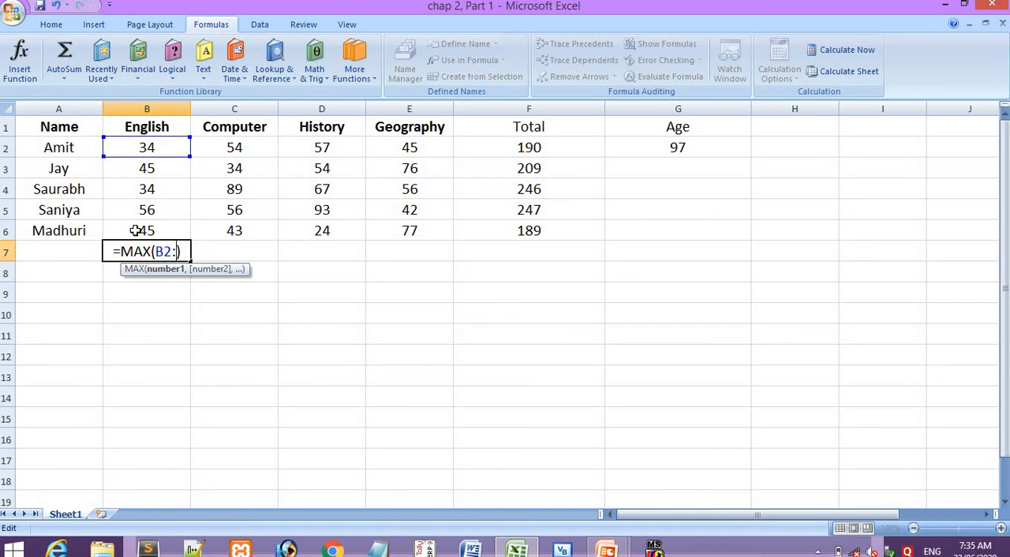
{"action": "type", "text": "B6"}
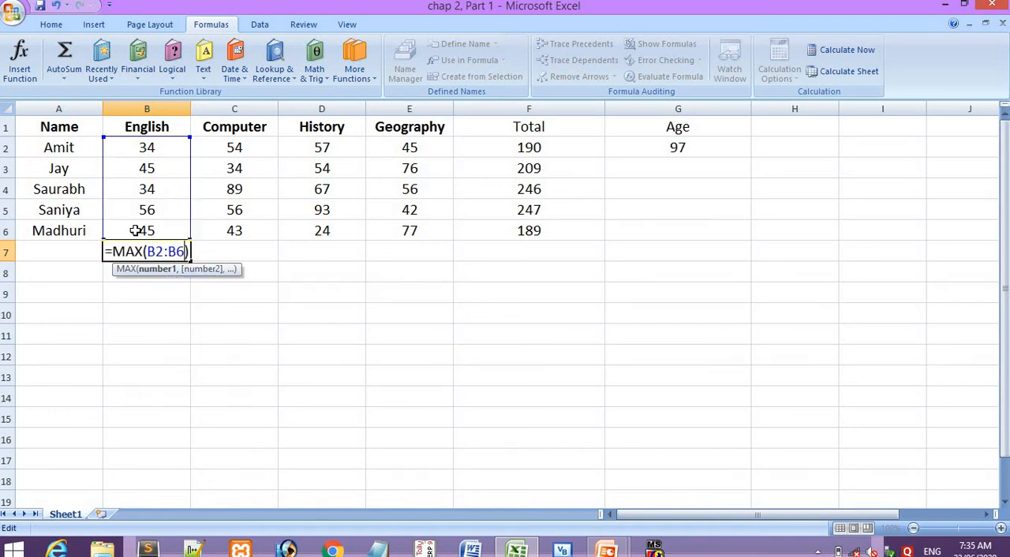
{"action": "key", "text": "Return"}
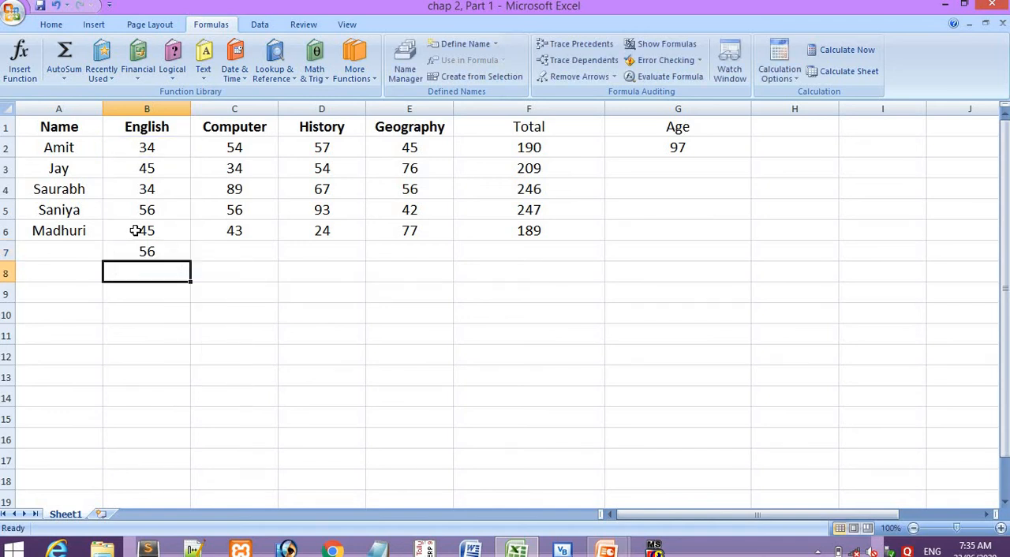
{"action": "left_click", "coordinate": [147, 250]}
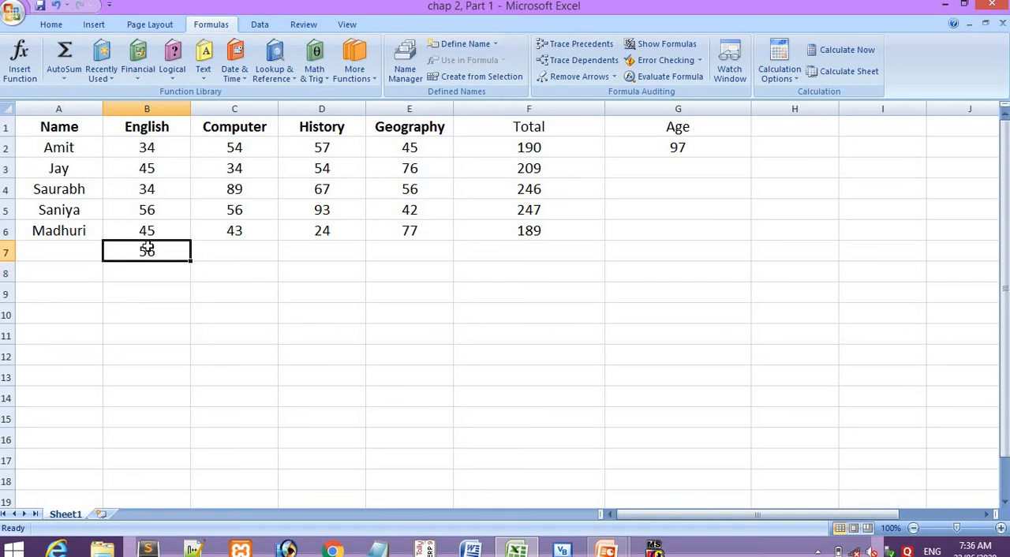
{"action": "left_click_drag", "start_coordinate": [146, 147], "coordinate": [147, 228]}
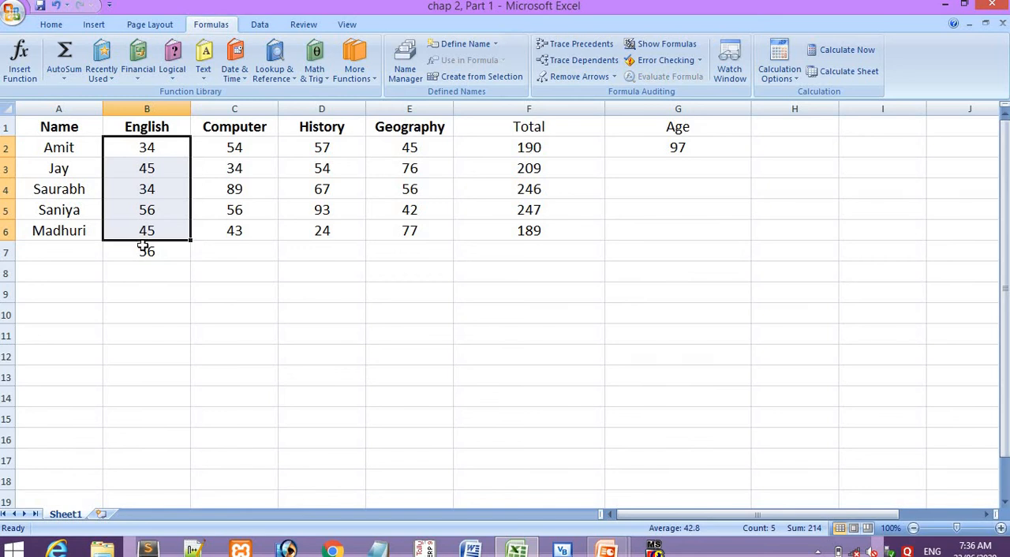
{"action": "left_click", "coordinate": [143, 248]}
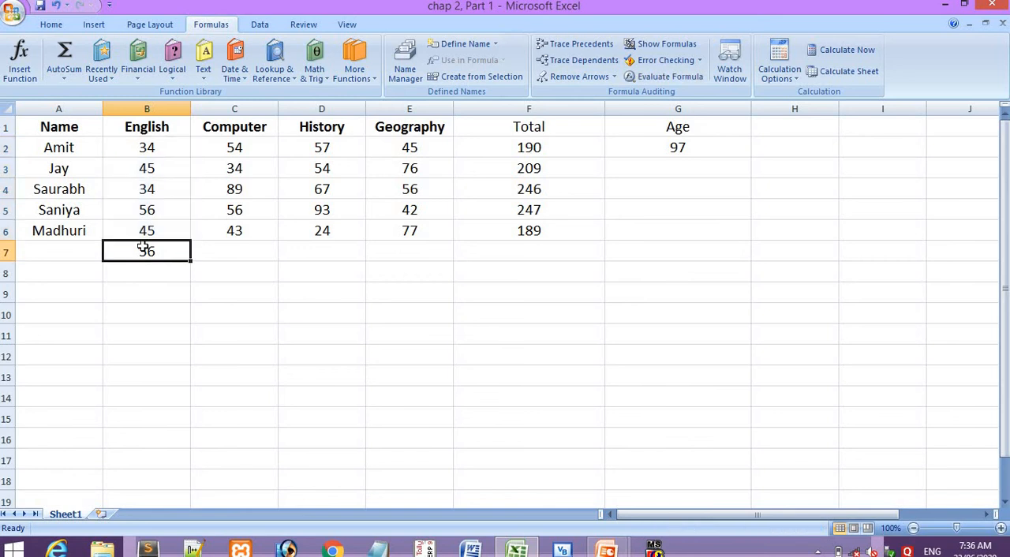
- Start a MIN function with empty brackets in C7 under Computer, checking its name on the presentation's Functions slide
{"action": "left_click", "coordinate": [240, 249]}
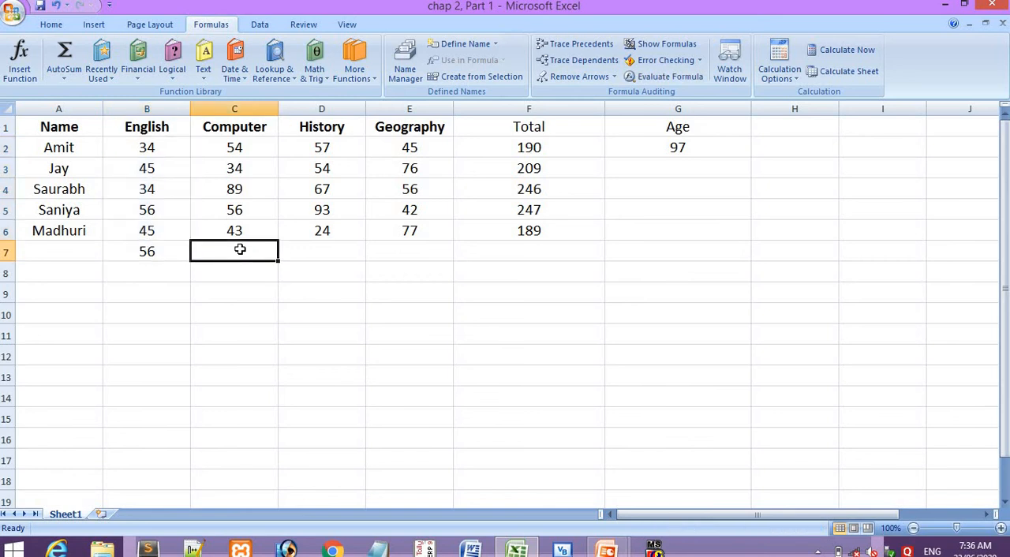
{"action": "key", "text": "alt+Tab"}
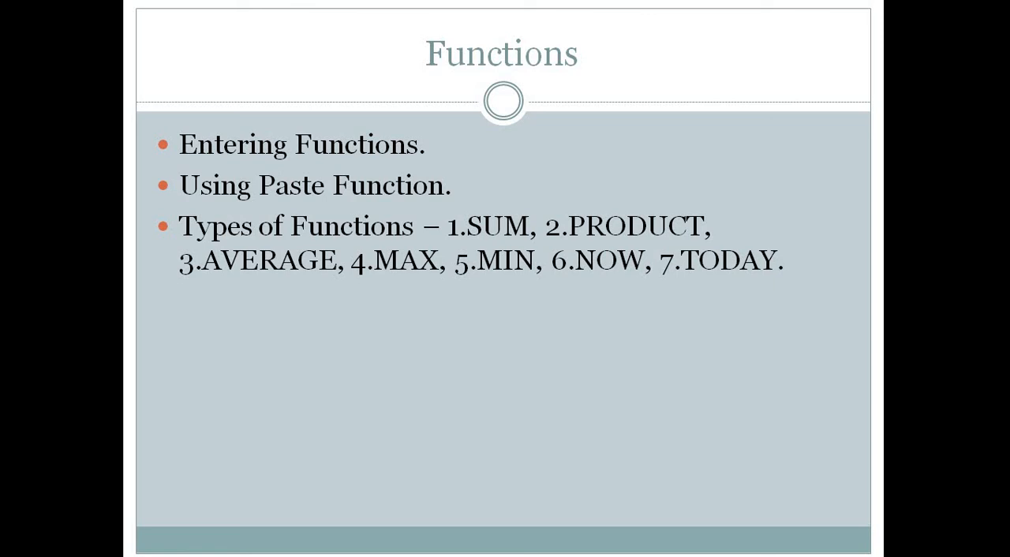
{"action": "key", "text": "alt+Tab"}
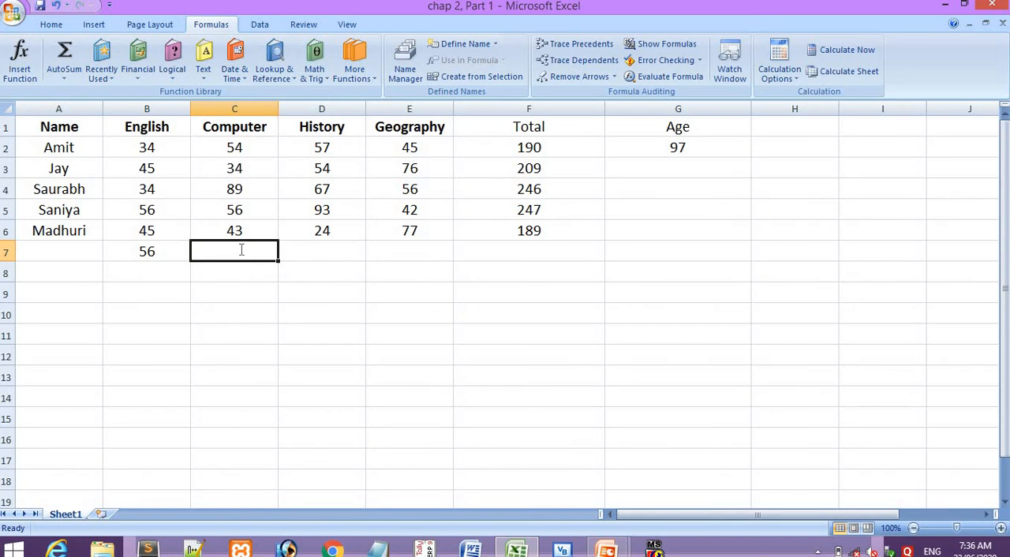
{"action": "type", "text": "=MIN"}
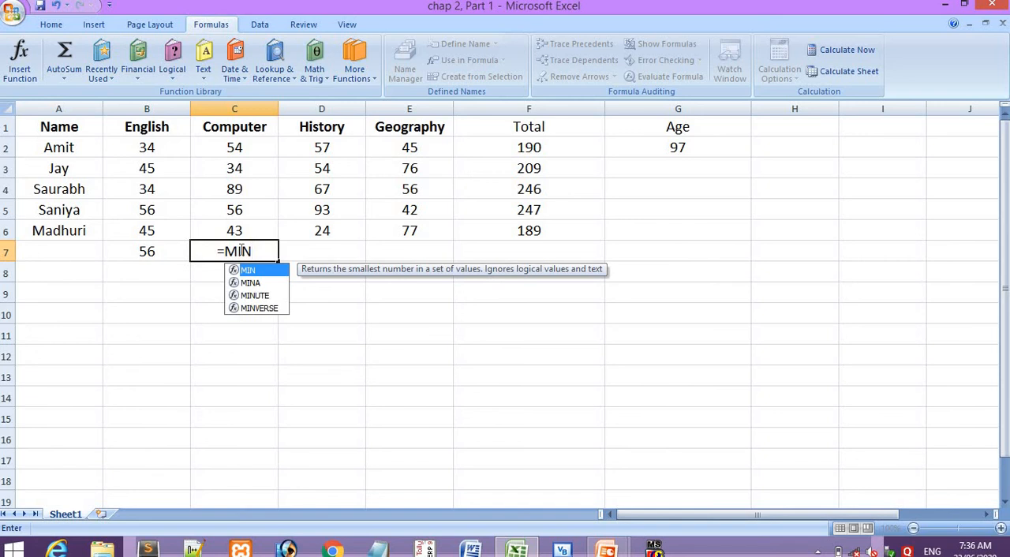
{"action": "type", "text": "()"}
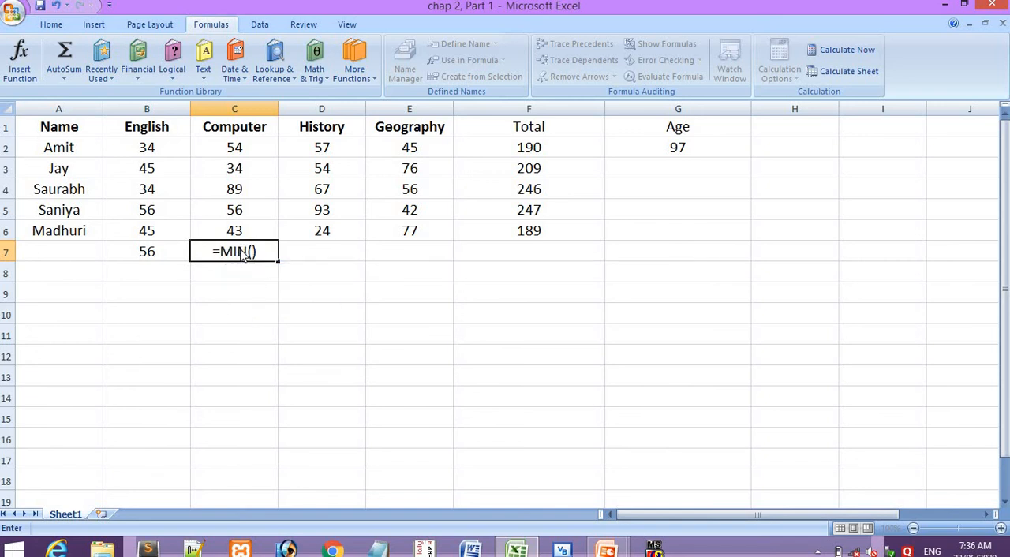
{"action": "key", "text": "Return"}
{"action": "key", "text": "Return"}
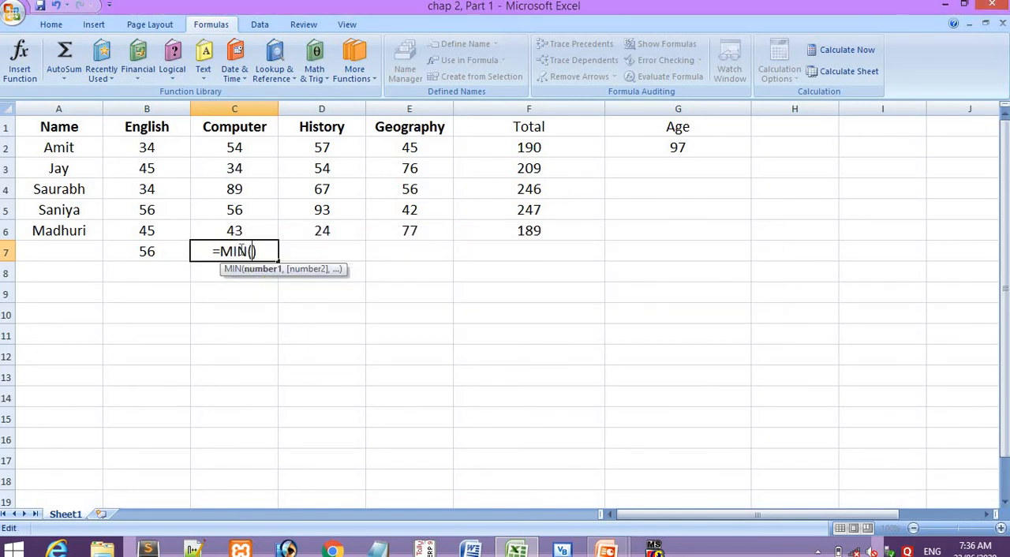
- Give the MIN function in C7 the range C2:C6 and enter the formula
{"action": "left_click", "coordinate": [240, 142]}
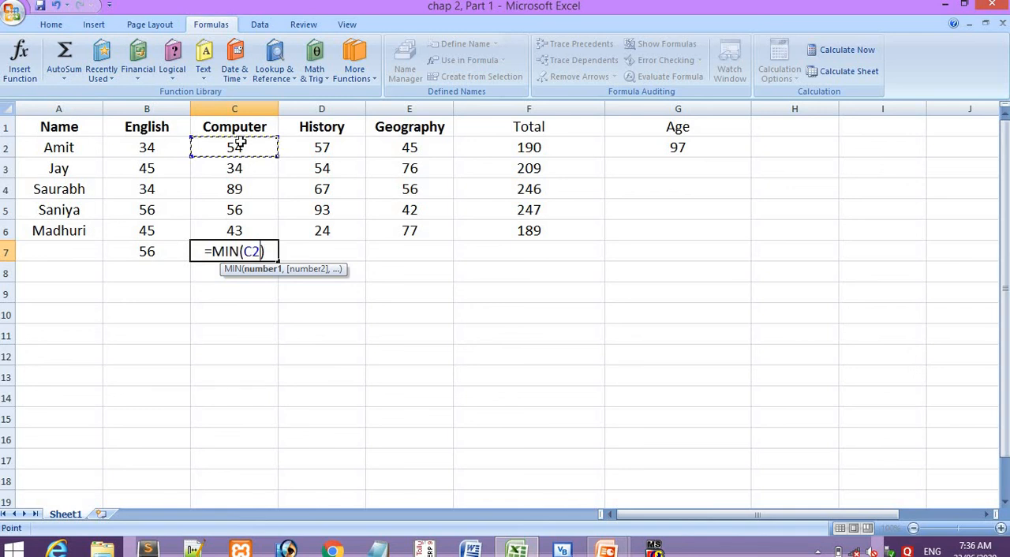
{"action": "key", "text": "F8"}
{"action": "key", "text": "BackSpace"}
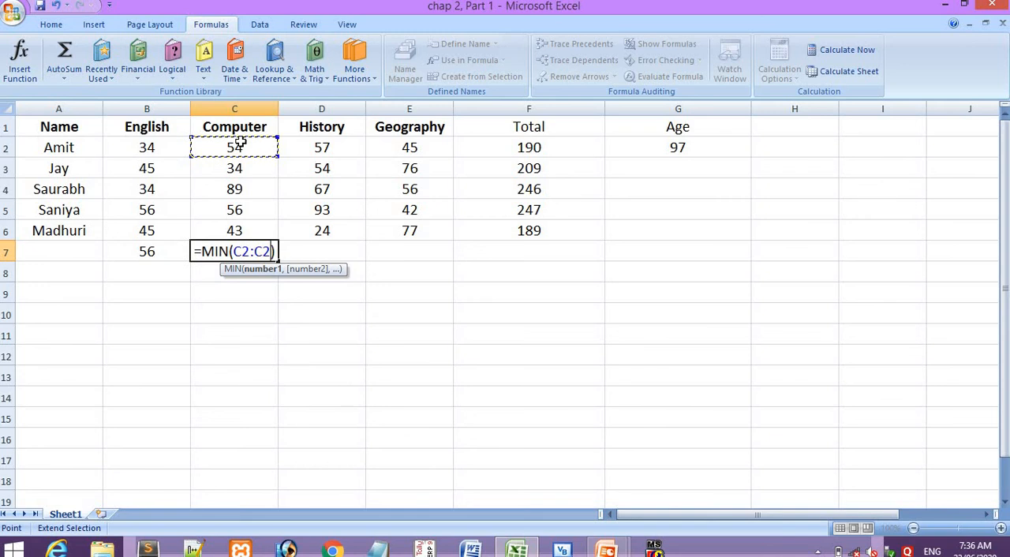
{"action": "key", "text": "BackSpace"}
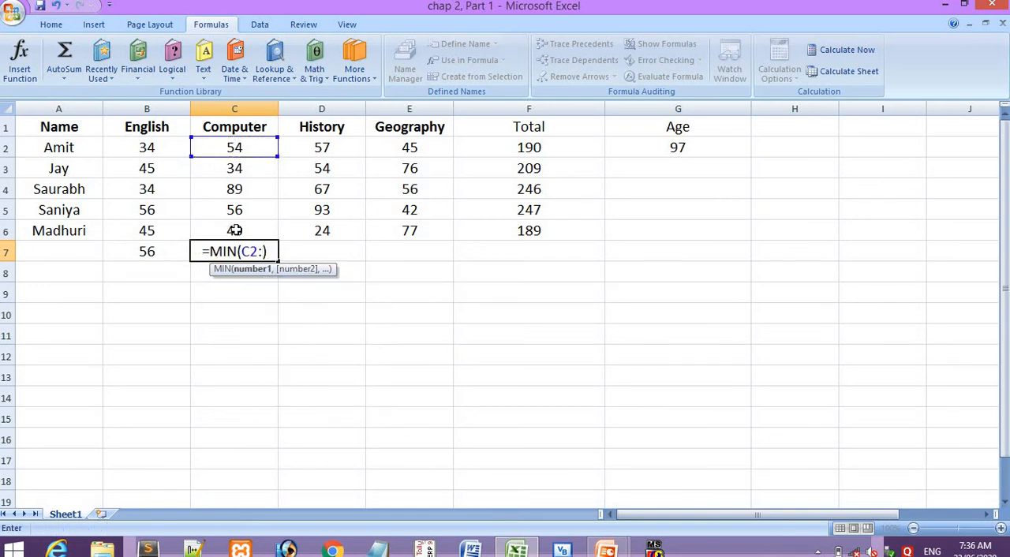
{"action": "left_click", "coordinate": [236, 229]}
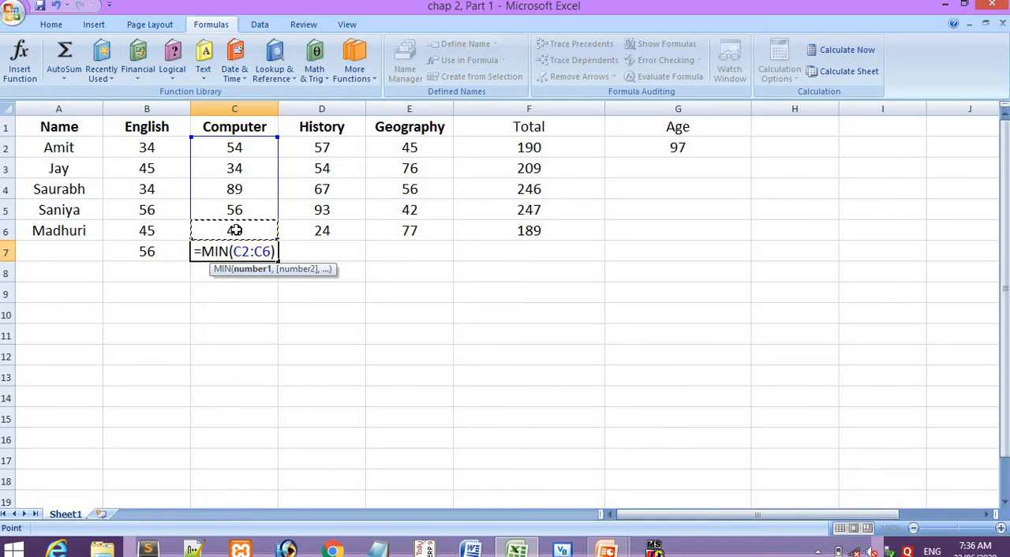
{"action": "key", "text": "Return"}
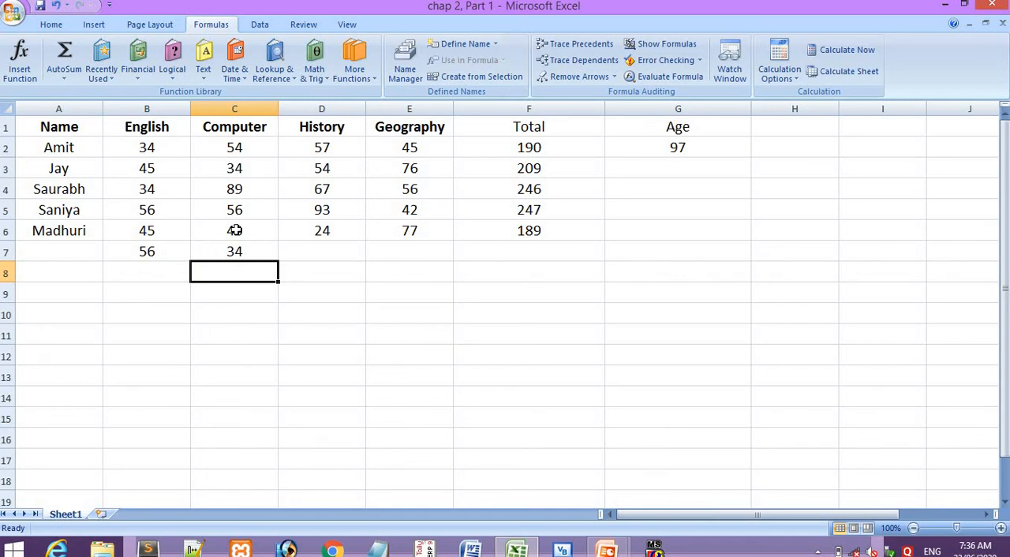
- Enter =NOW() in F8 below the Total column, checking the function's name on the presentation's Functions slide
{"action": "key", "text": "alt+Tab"}
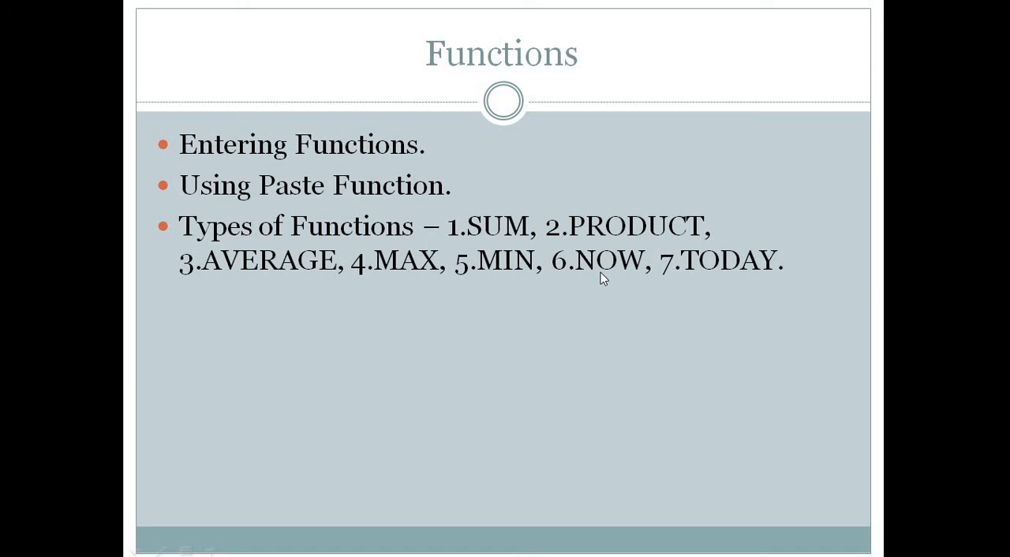
{"action": "key", "text": "alt+Tab"}
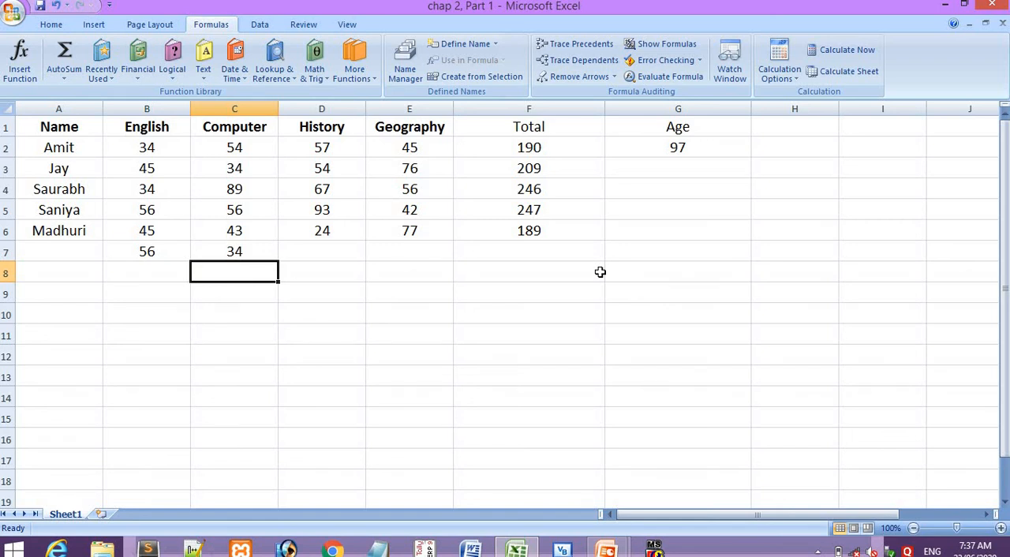
{"action": "left_click", "coordinate": [576, 274]}
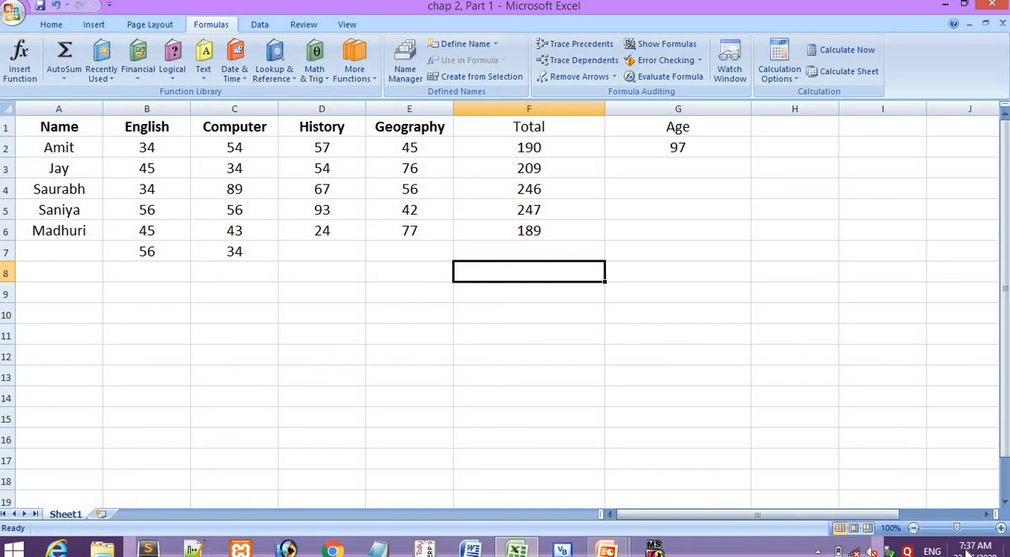
{"action": "mouse_move", "coordinate": [969, 555]}
{"action": "type", "text": "=N"}
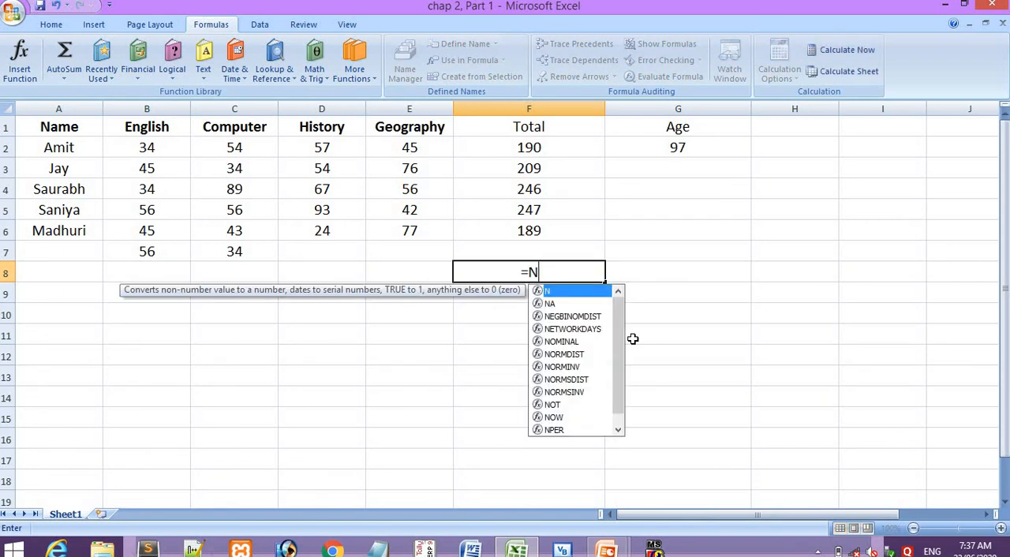
{"action": "type", "text": "OW()"}
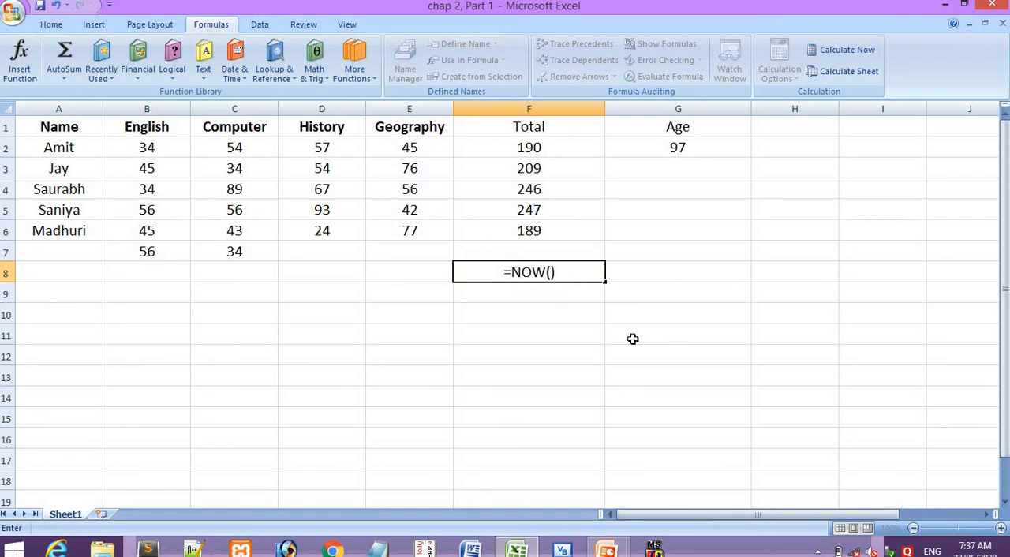
{"action": "key", "text": "Return"}
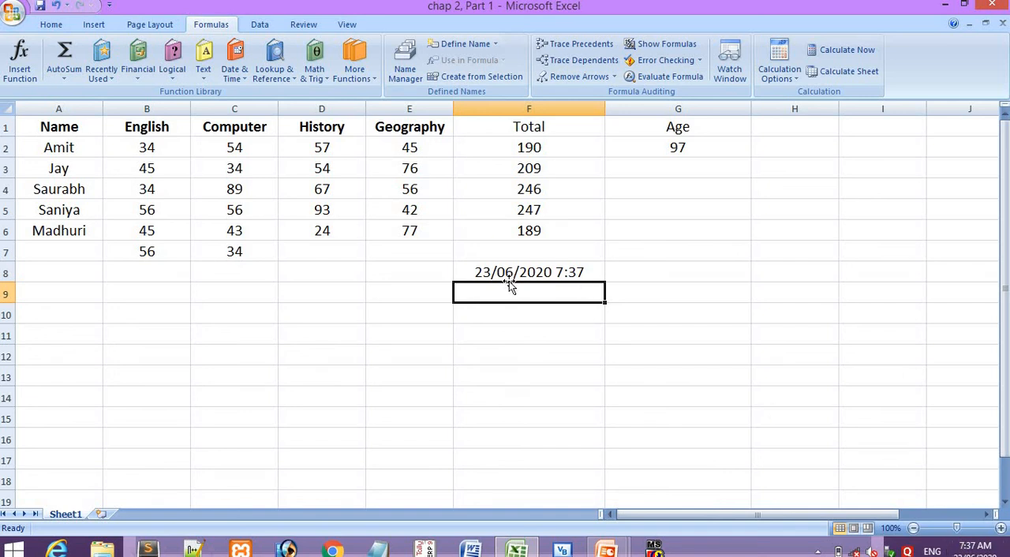
- Check the last function's name on the presentation's Functions slide and enter =TODAY() in F12 below the date and time cell
{"action": "key", "text": "alt+Tab"}
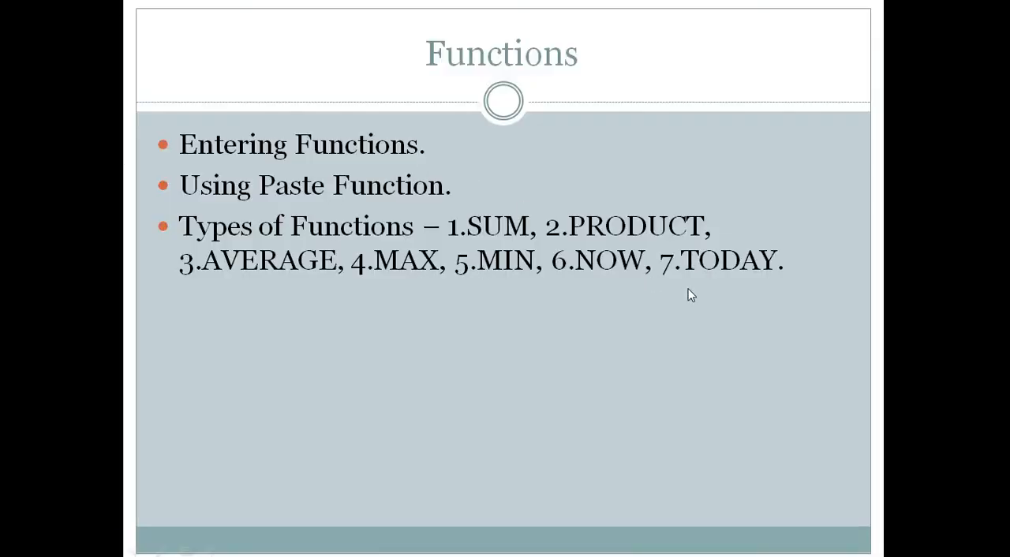
{"action": "key", "text": "alt+Tab"}
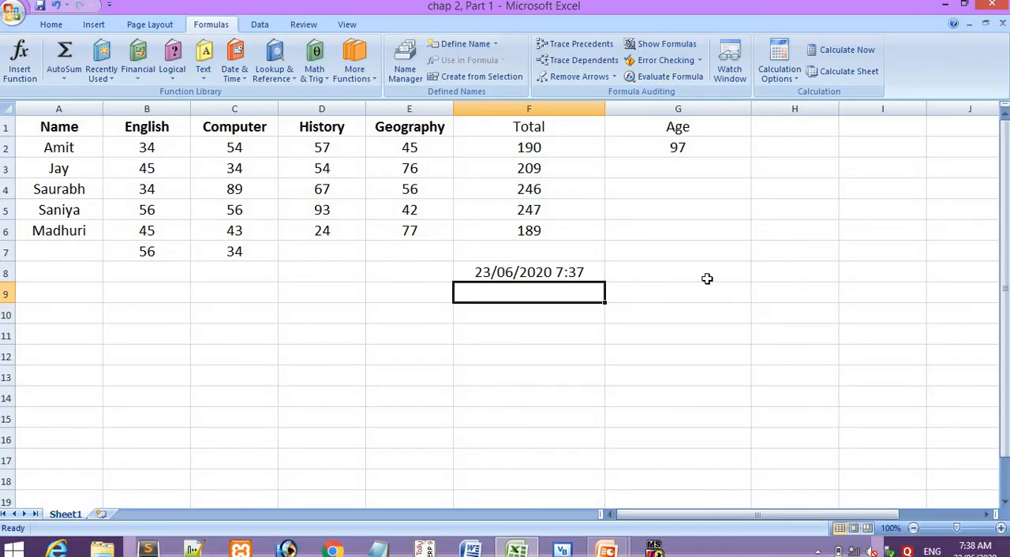
{"action": "left_click", "coordinate": [524, 350]}
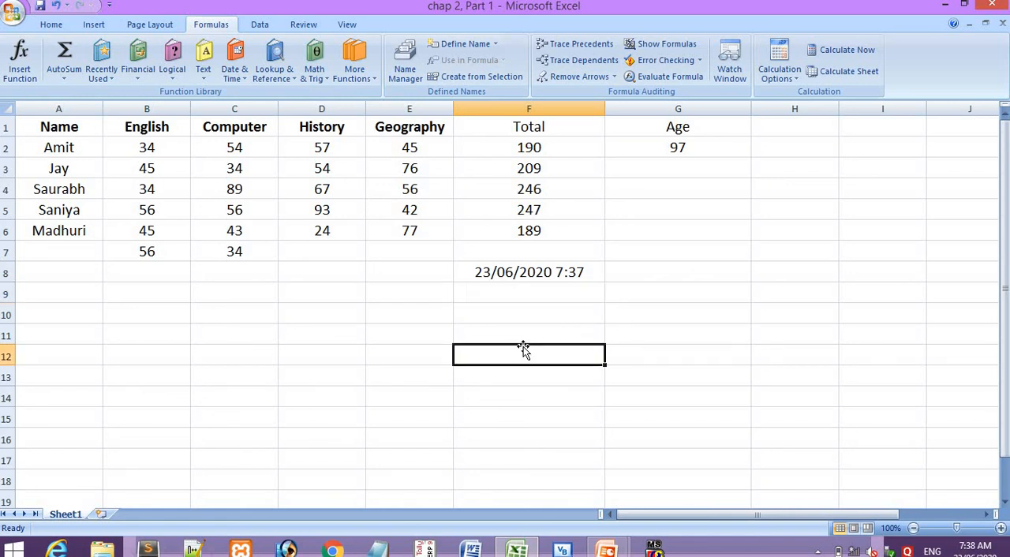
{"action": "type", "text": "="}
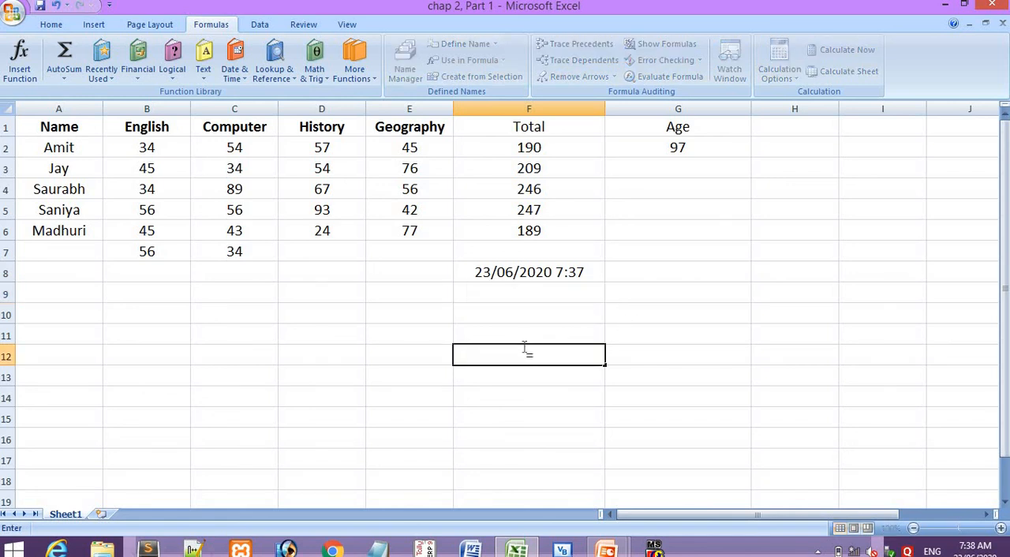
{"action": "type", "text": "TODAY"}
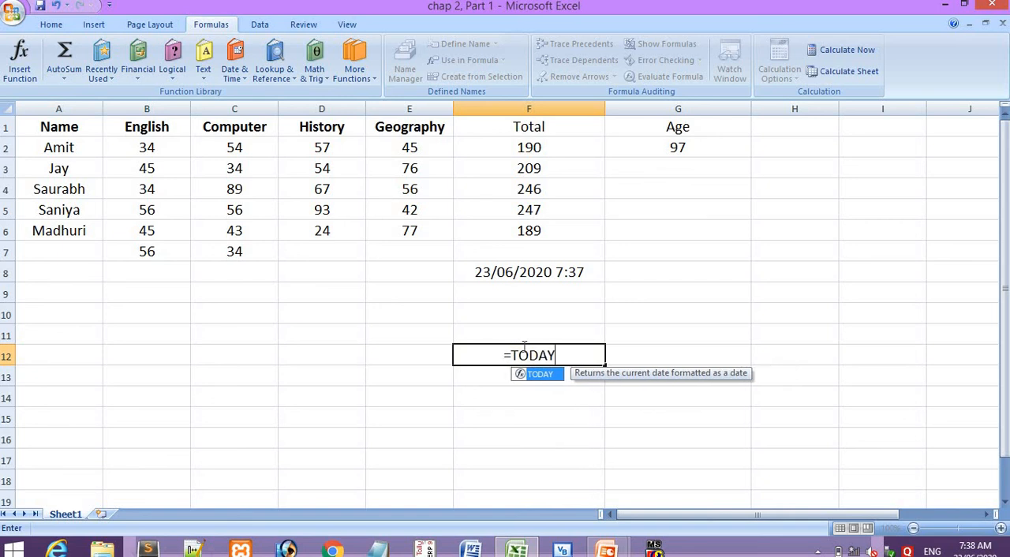
{"action": "type", "text": "()"}
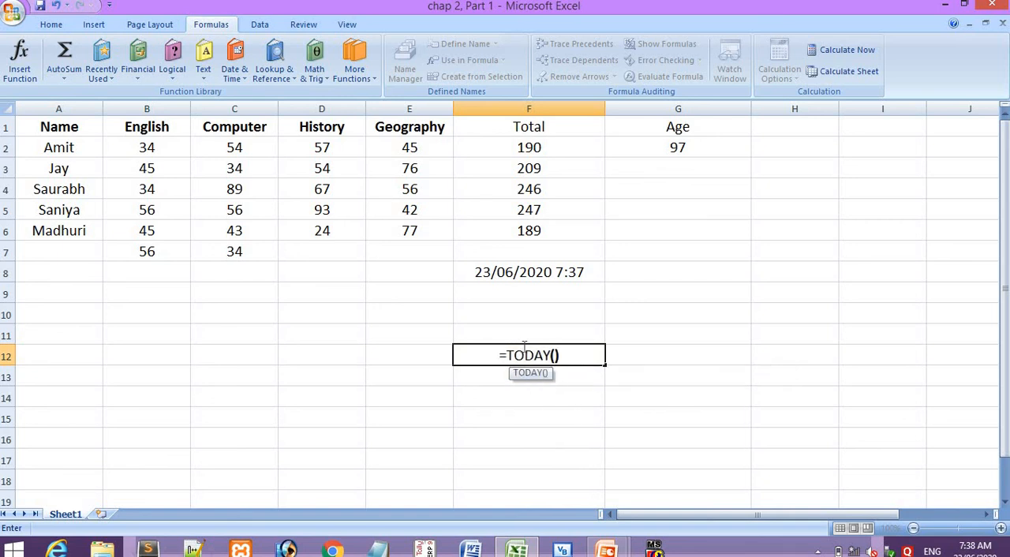
{"action": "key", "text": "Return"}
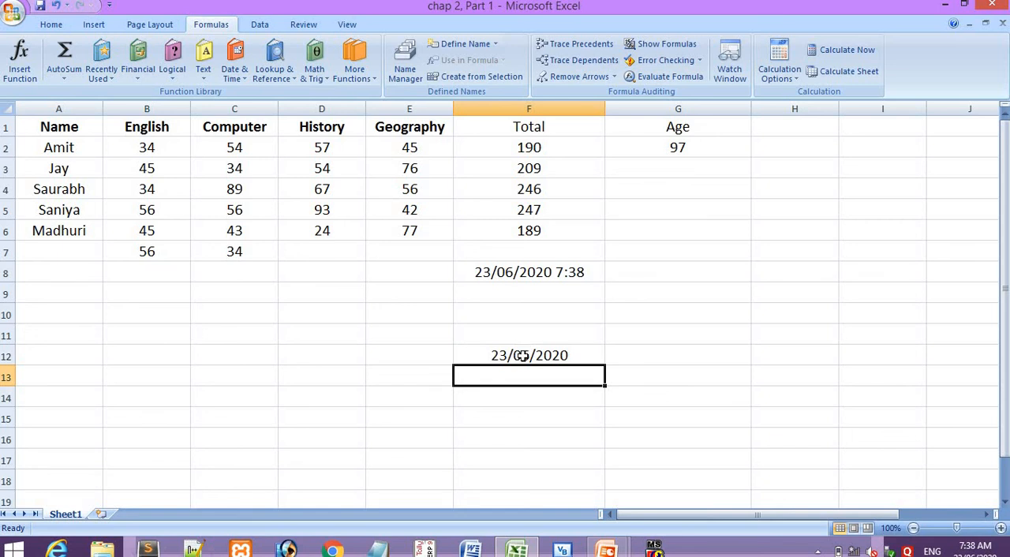
- Review the presentation's function list and the TODAY formula in F12, leaving the formula as it is
{"action": "key", "text": "alt+Tab"}
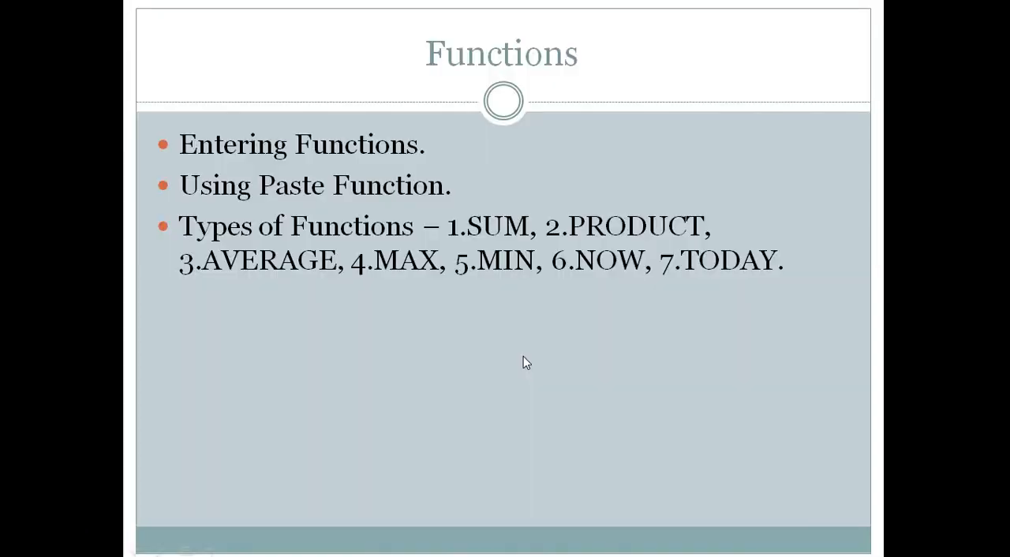
{"action": "key", "text": "alt+Tab"}
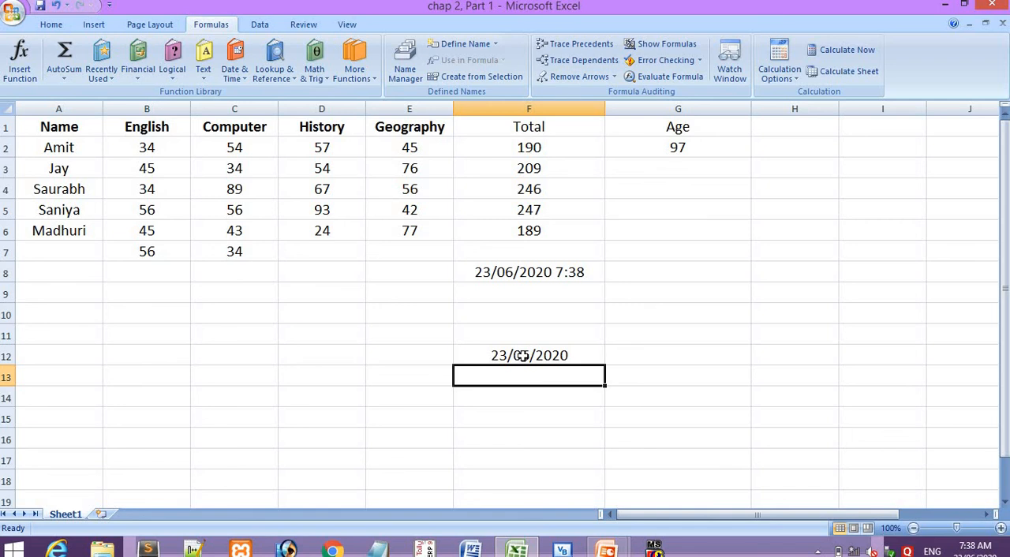
{"action": "left_click", "coordinate": [523, 356]}
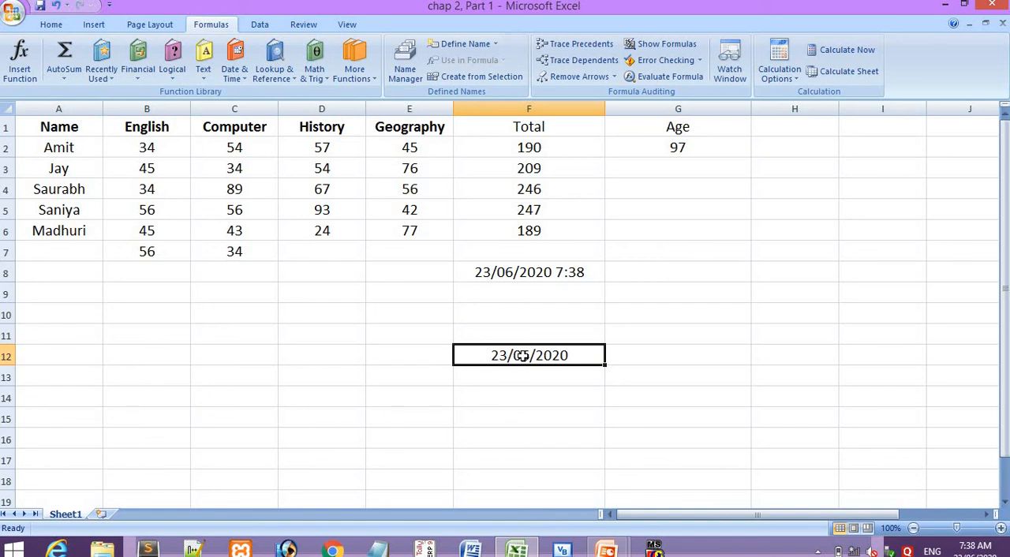
{"action": "double_click", "coordinate": [522, 356]}
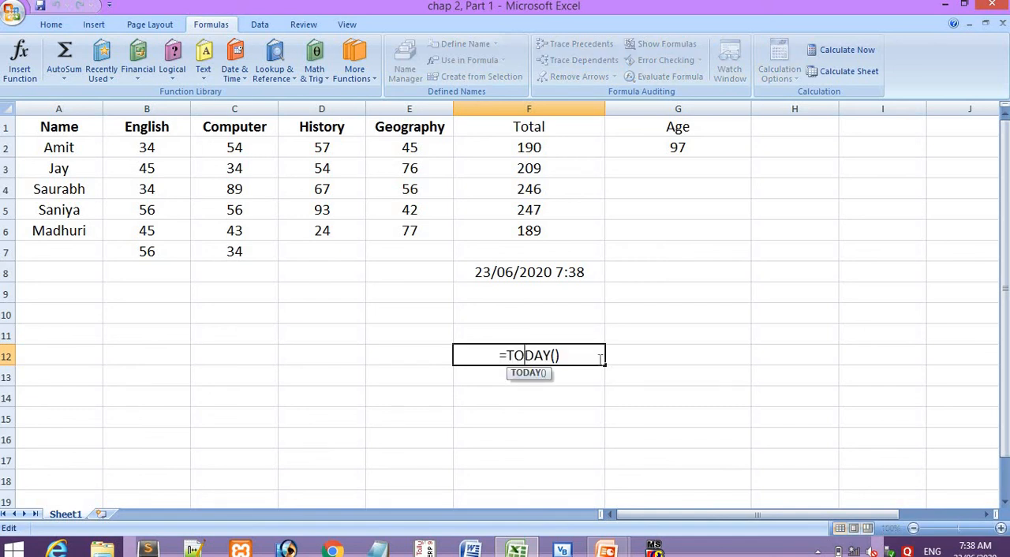
{"action": "key", "text": "Return"}
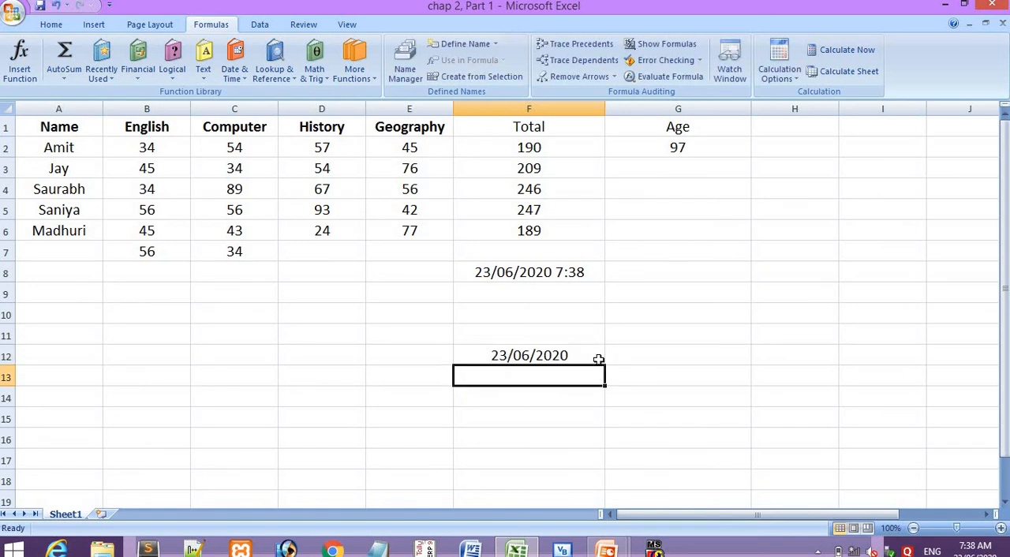